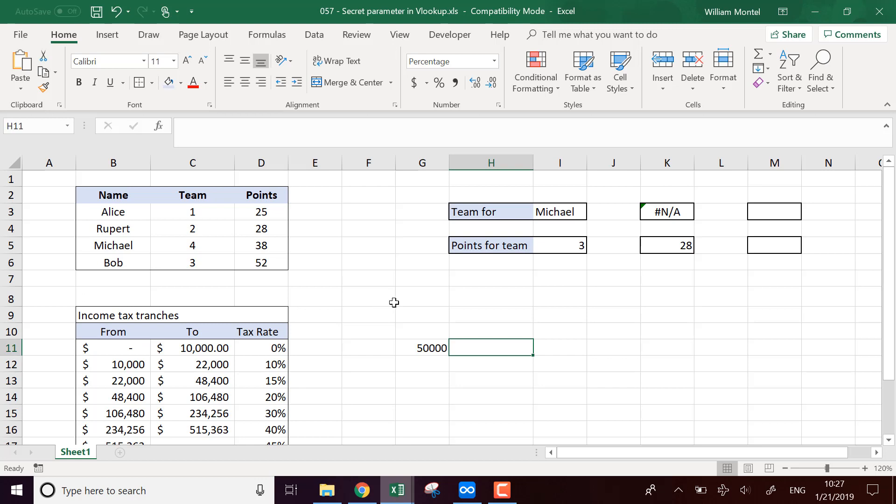
Examine the VLOOKUP formula in K3 and the ranges it references, leaving the formula as it is
left_click(364, 365)
left_click(591, 275)
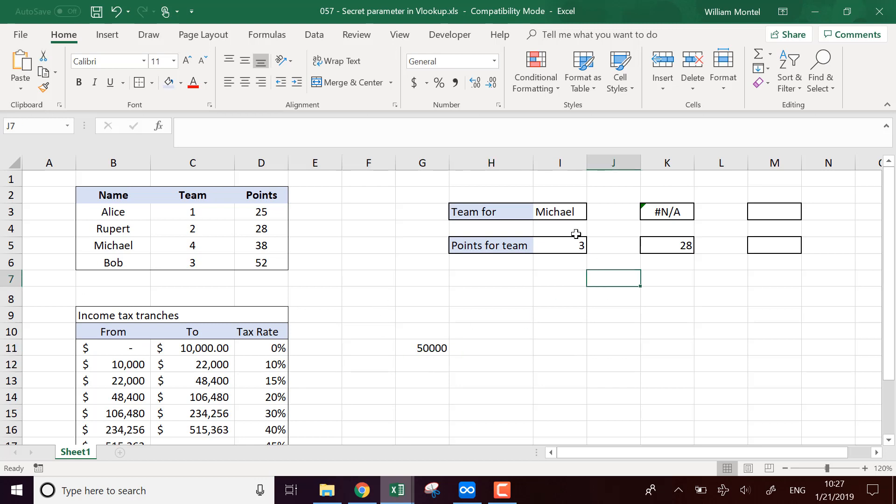
left_click(565, 212)
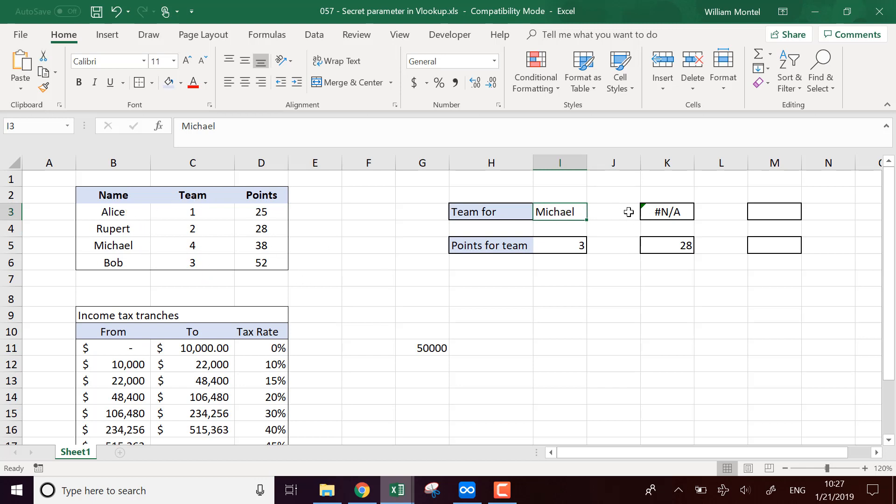
left_click(660, 210)
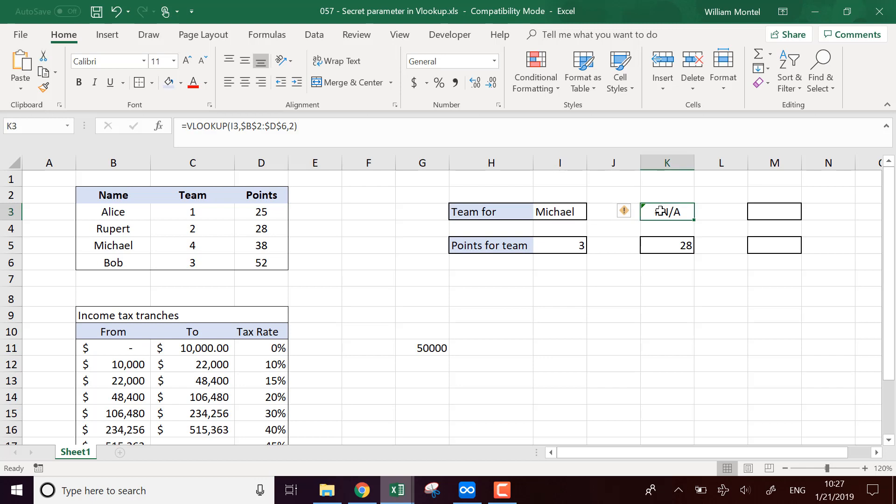
double_click(668, 211)
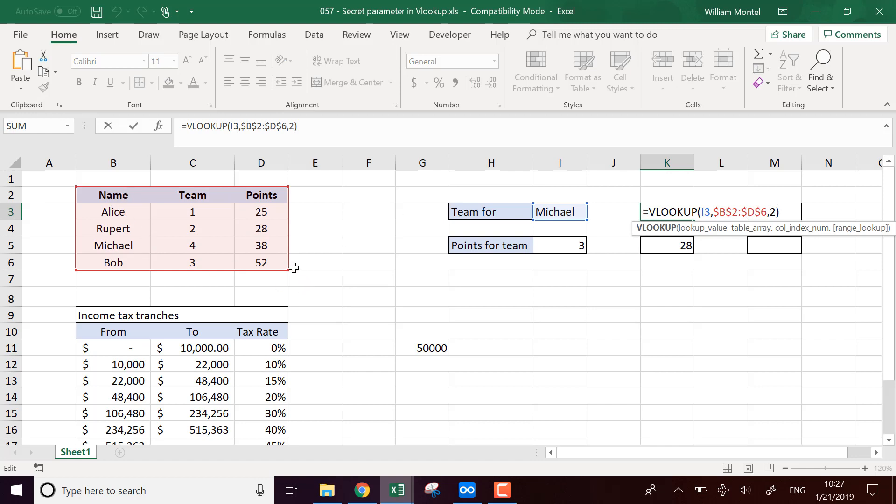
key("Escape")
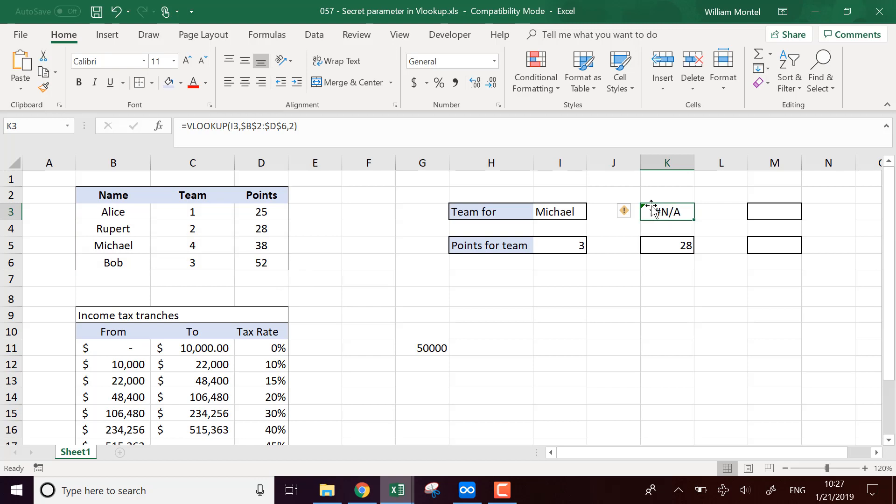
Examine the points VLOOKUP in K5 and compare it with the team 3 and team 2 rows of the source table
left_click(576, 248)
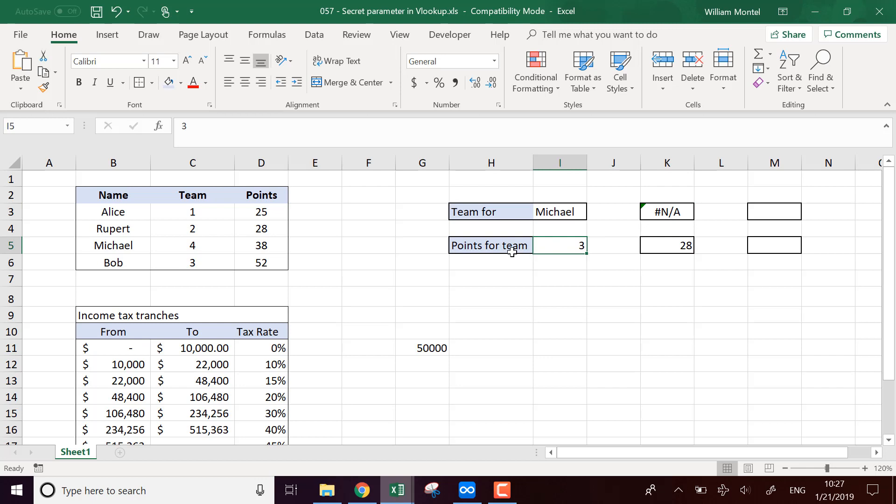
left_click_drag(201, 262, 250, 262)
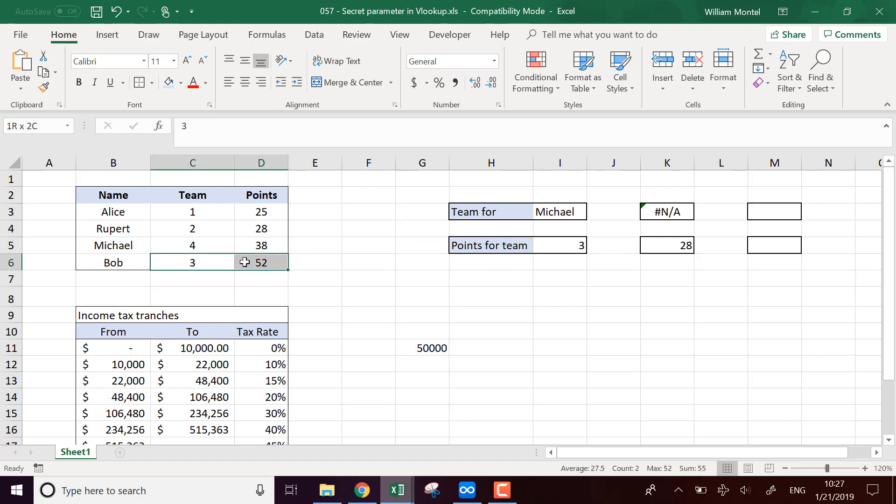
left_click(658, 248)
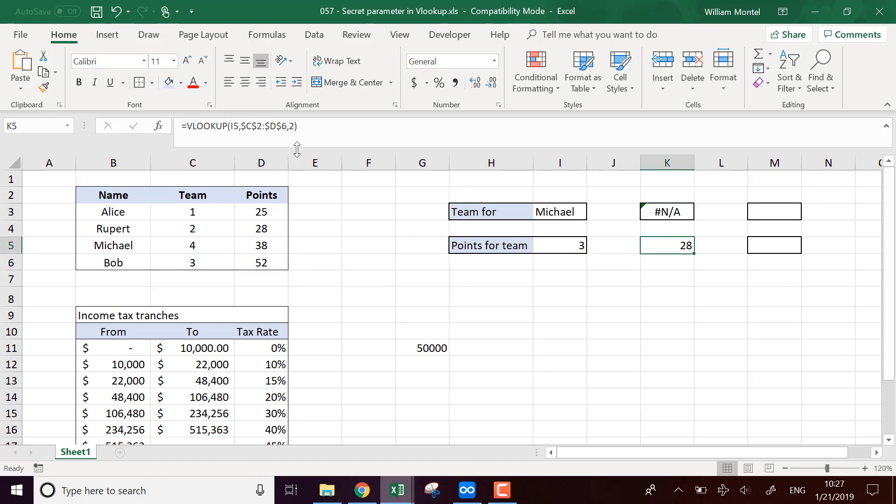
left_click(332, 134)
key("Return")
left_click_drag(210, 232, 261, 229)
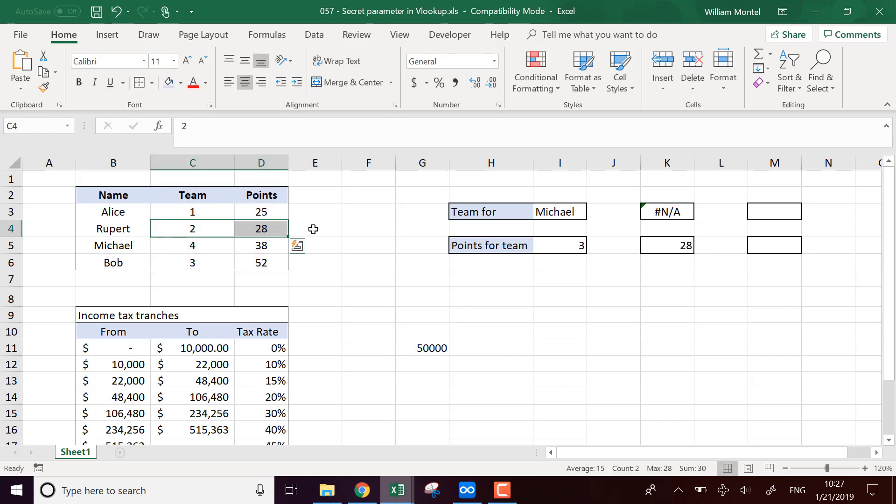
left_click(405, 239)
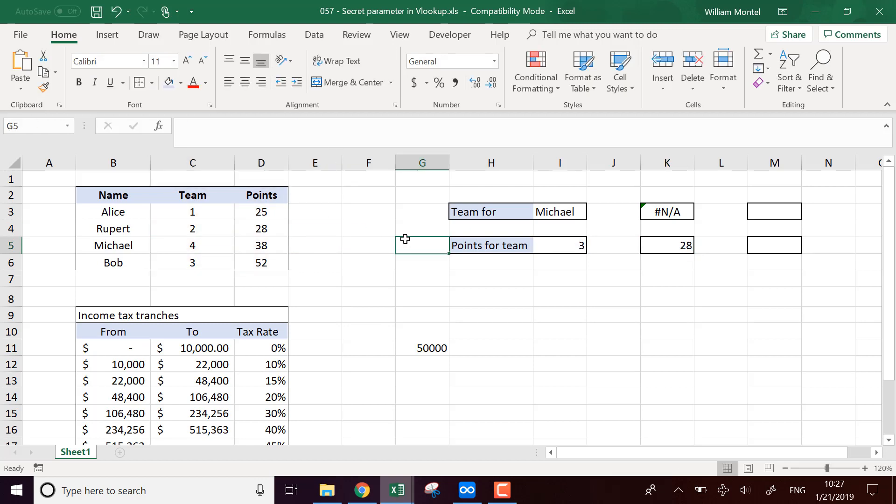
Review the From and To brackets in the Income tax tranches table
left_click(581, 305)
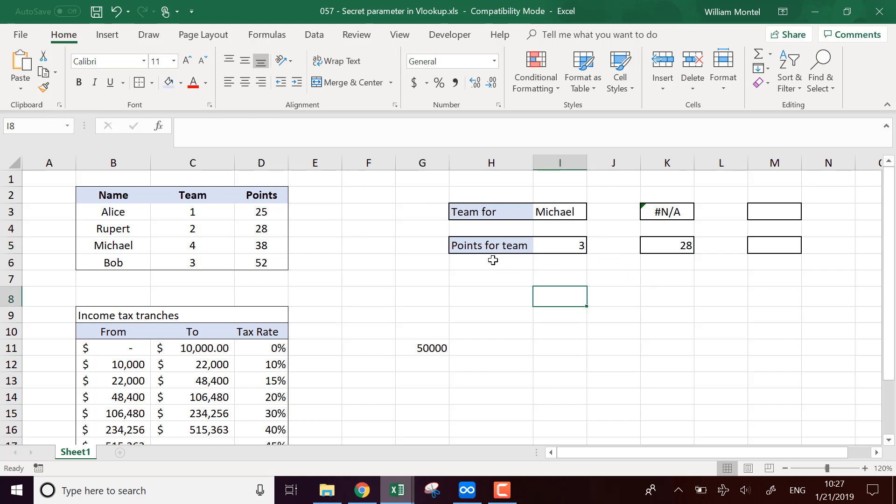
scroll(553, 293, "down", 2)
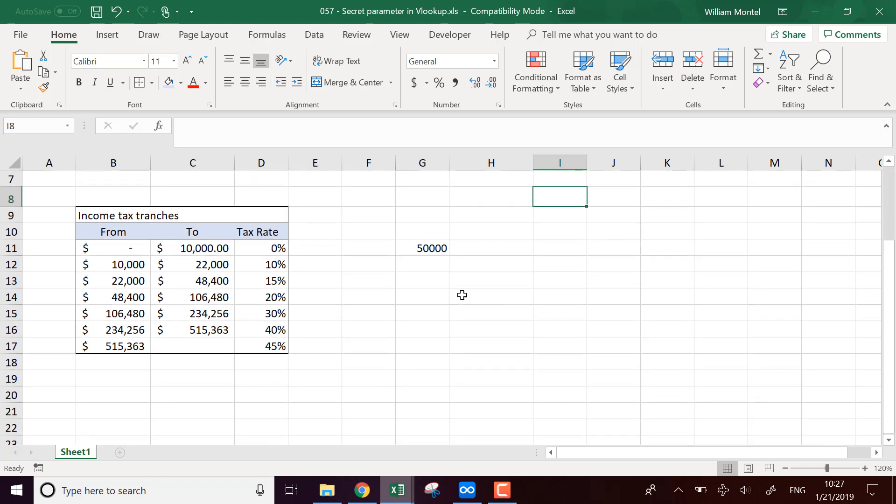
left_click(410, 283)
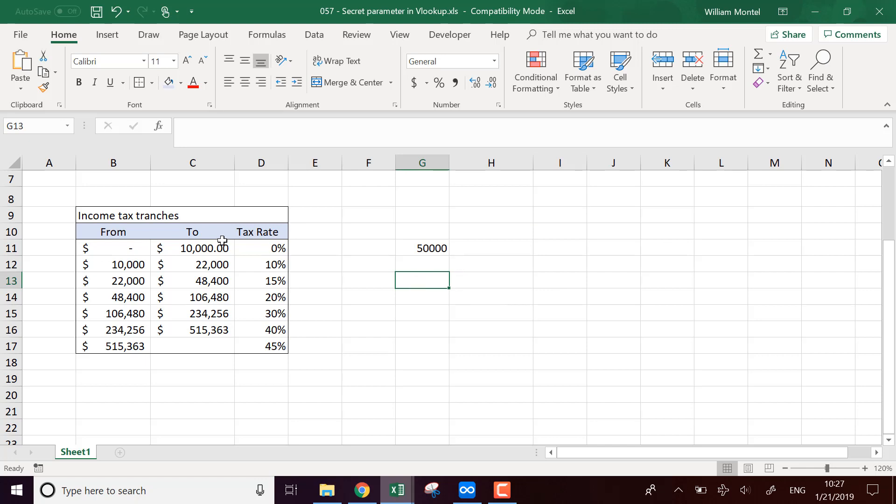
left_click_drag(129, 250, 215, 339)
left_click(424, 332)
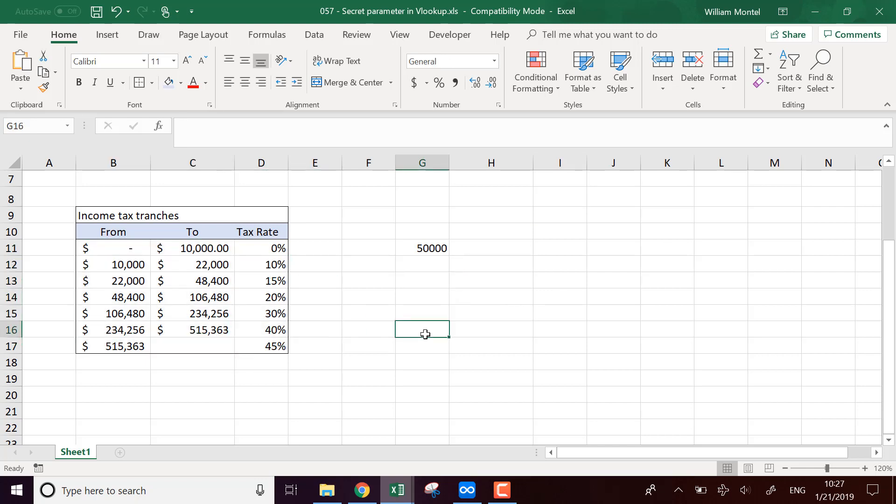
Format the income in G11 as dollar accounting currency with no decimal places
left_click(432, 247)
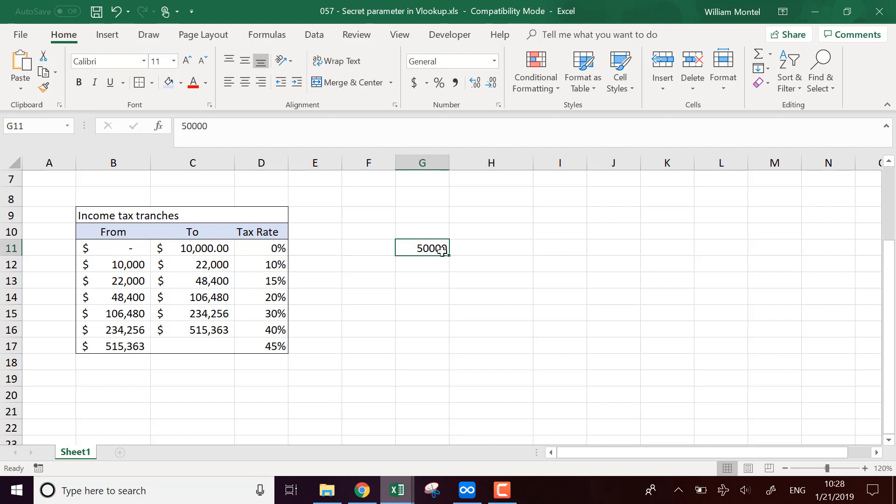
left_click(413, 83)
double_click(491, 83)
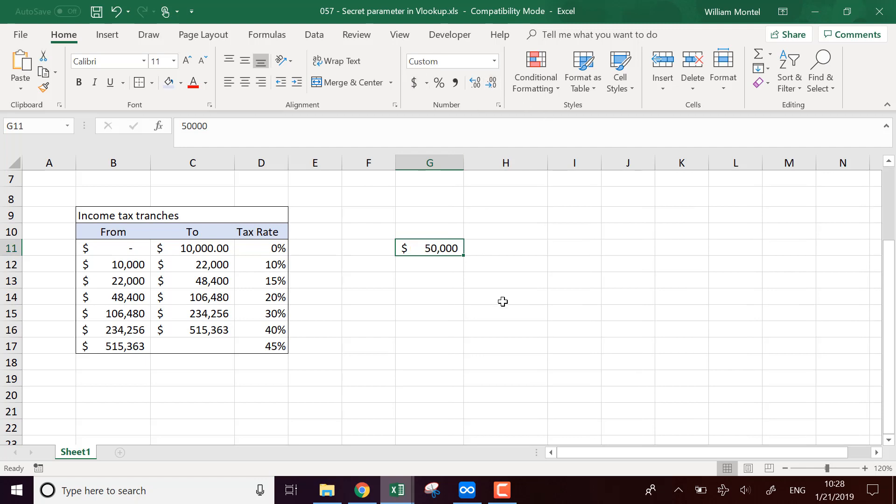
Check the From, To and Tax Rate cells in row 14, the bracket containing the income in G11
left_click(518, 247)
left_click(124, 300)
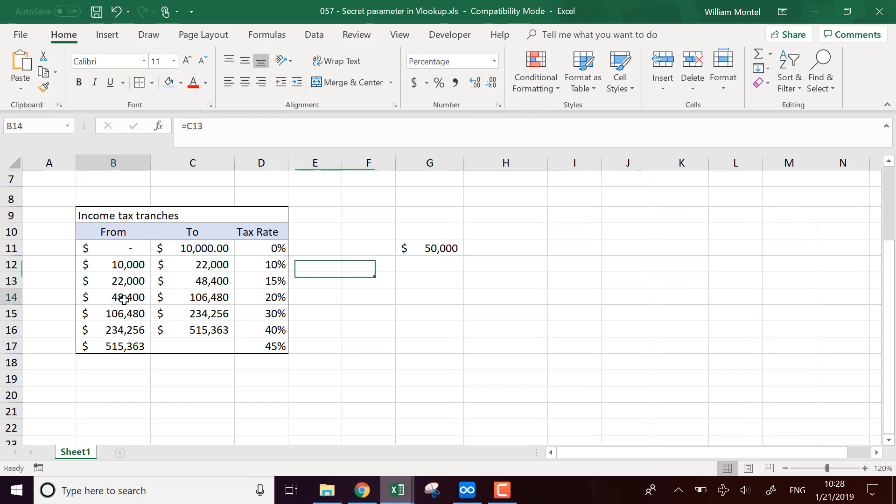
left_click(224, 297)
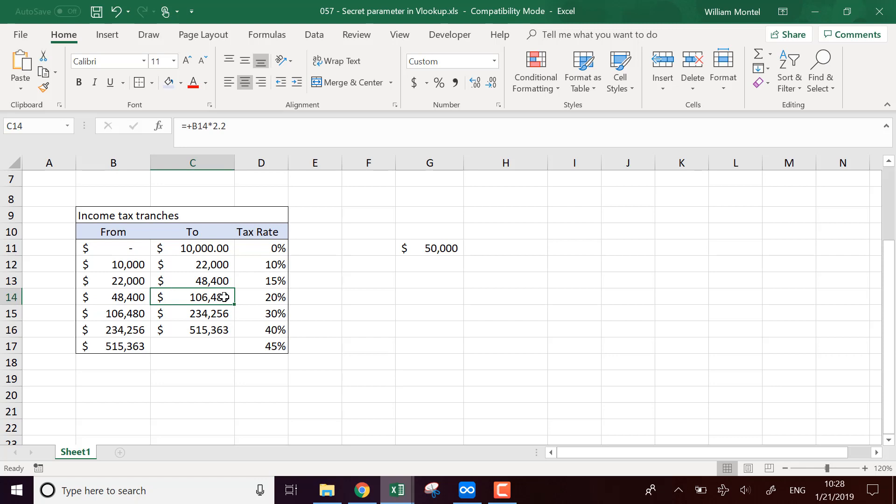
left_click(275, 297)
Begin a VLOOKUP formula in H11 with lookup value G11, absolute table range $B$11:$D$17 and column index 3
left_click(526, 253)
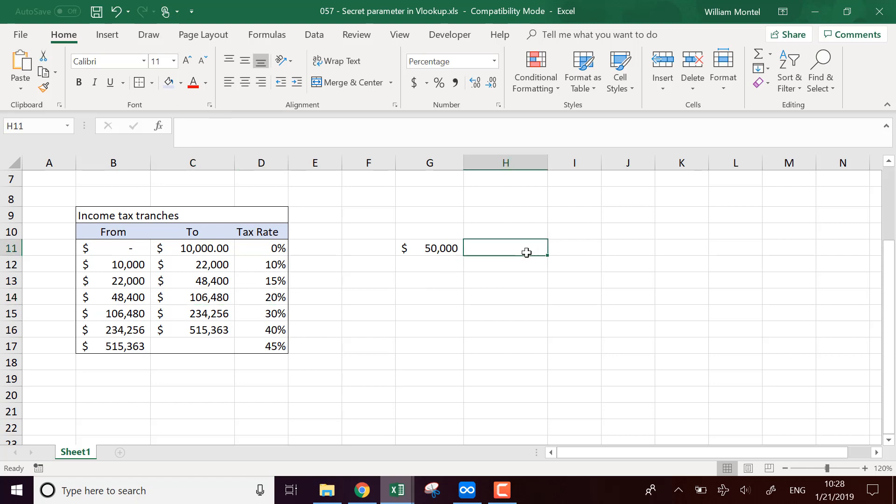
type("=vllo")
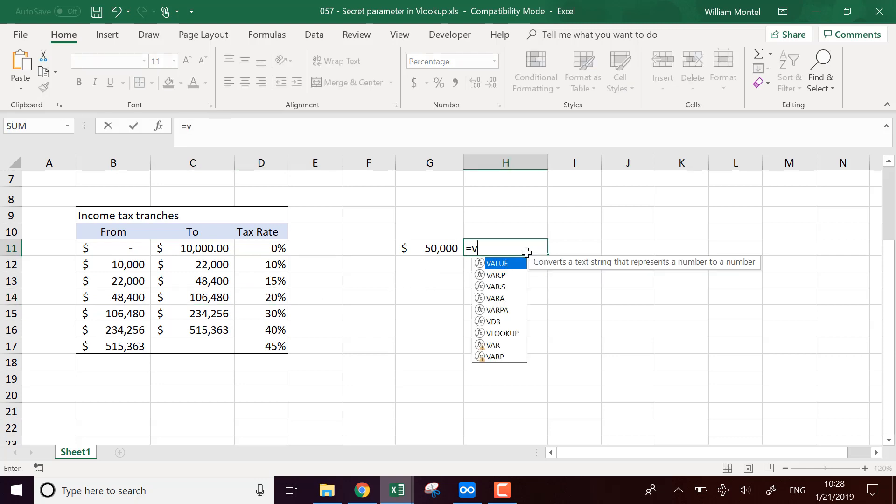
key("BackSpace")
key("BackSpace")
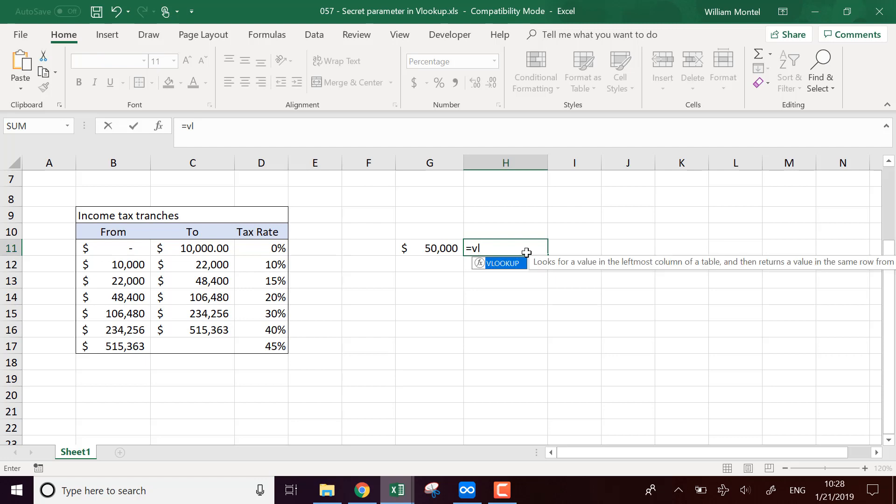
key("Tab")
key("Left")
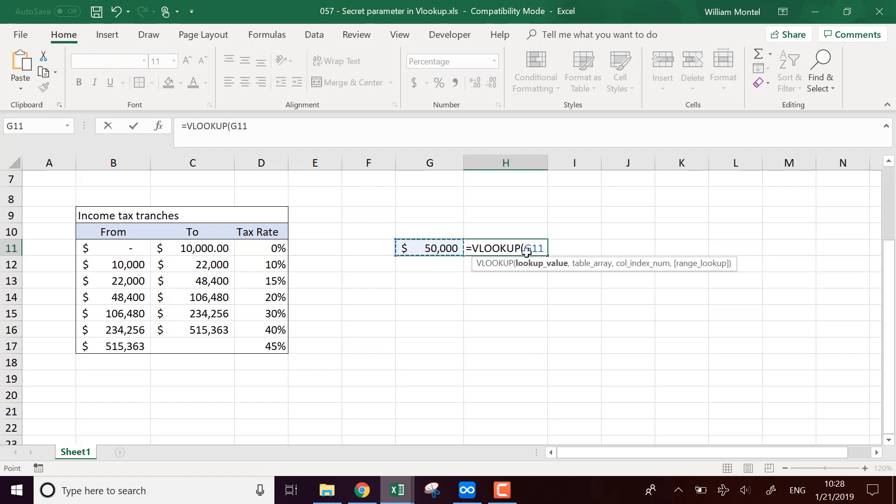
type(",")
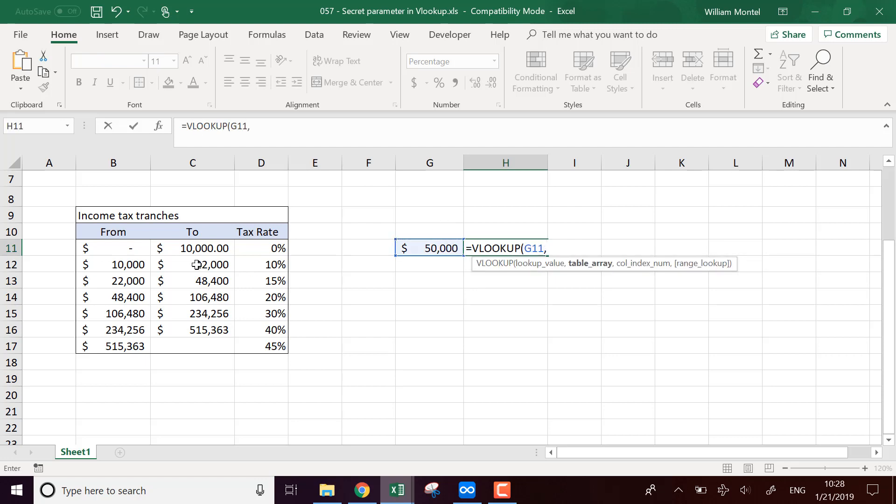
left_click_drag(120, 248, 246, 346)
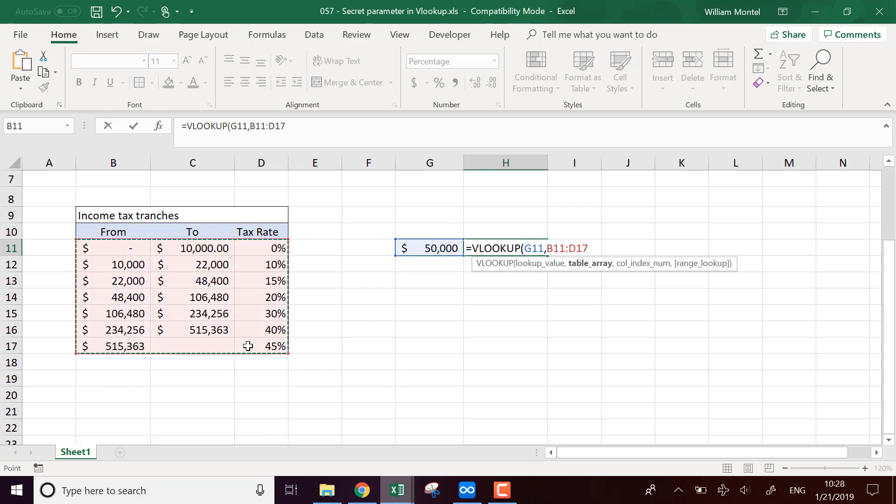
key("F4")
type(",")
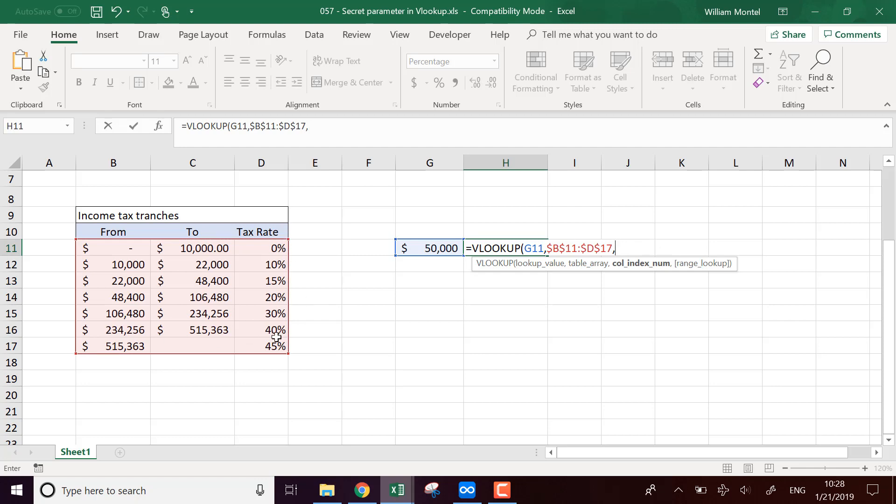
type("3")
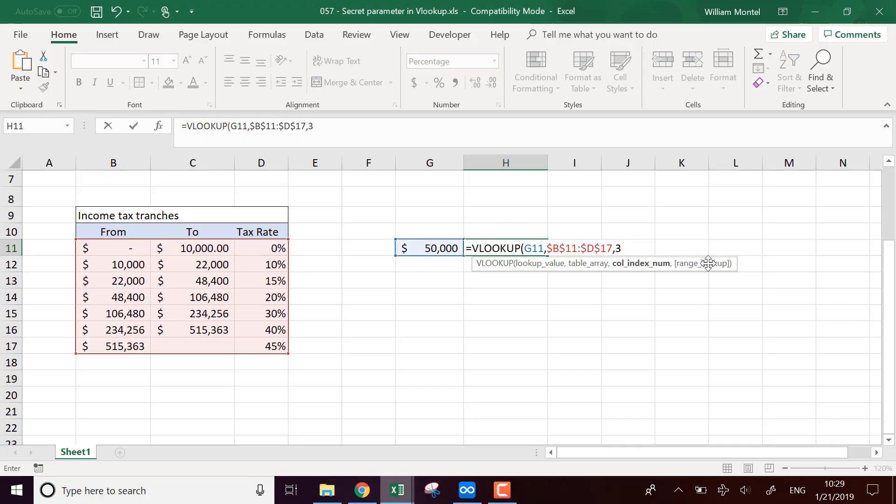
Complete the H11 VLOOKUP with range_lookup set to 1 for an approximate match and enter the formula
type(",")
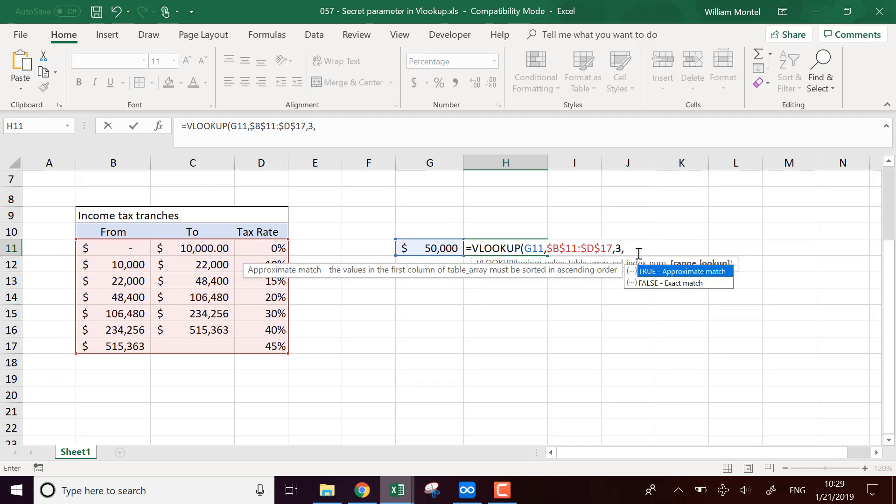
type("TR")
key("BackSpace")
key("BackSpace")
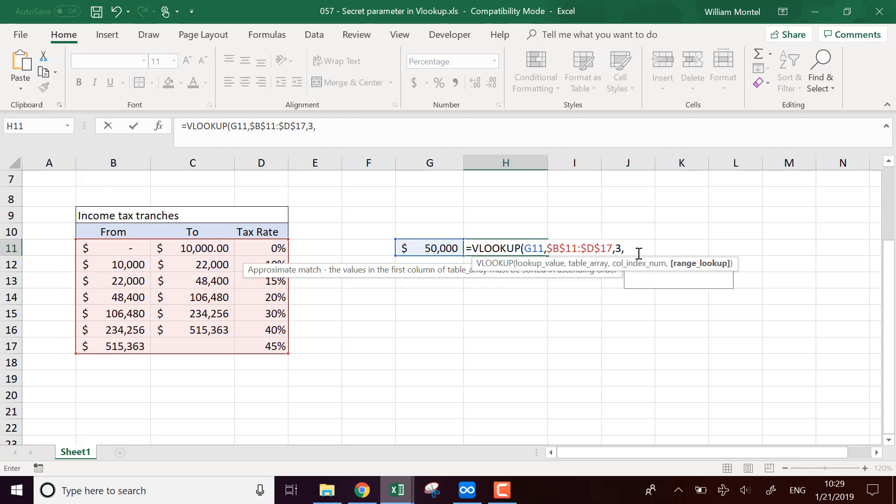
type("1")
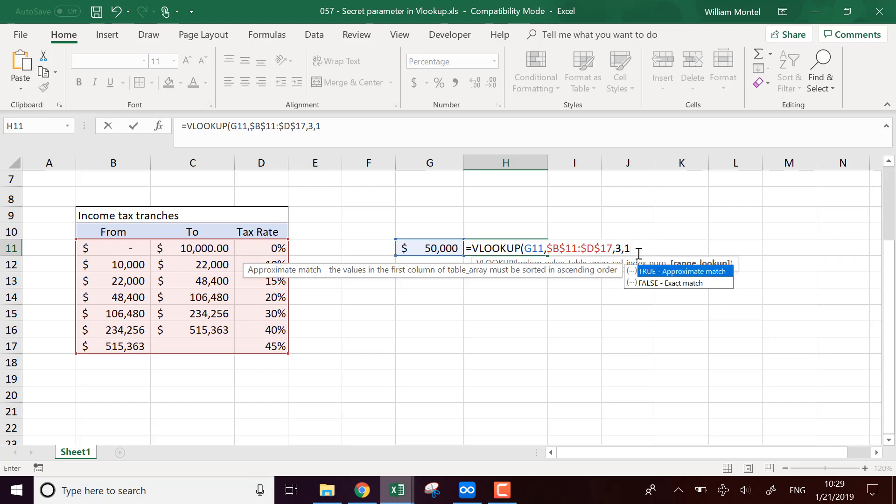
type(")")
key("Return")
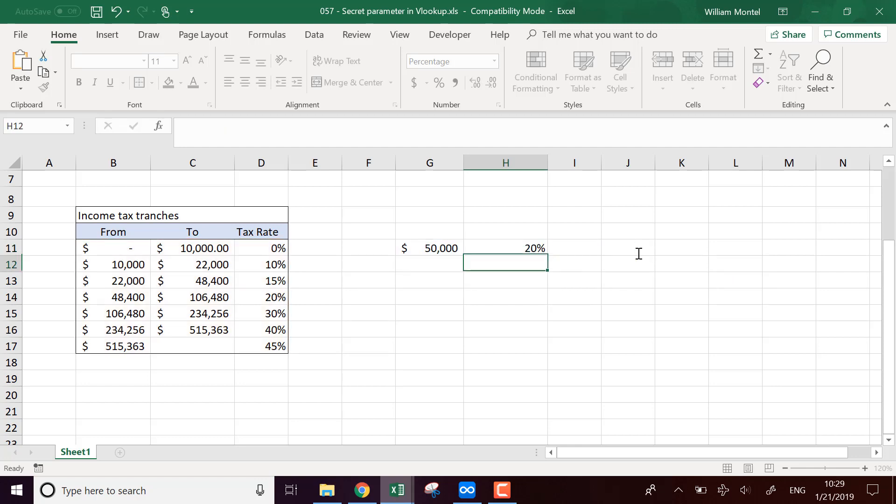
Compare the income in G11 and the rate in H11 with the From thresholds in B11:B17
left_click(438, 247)
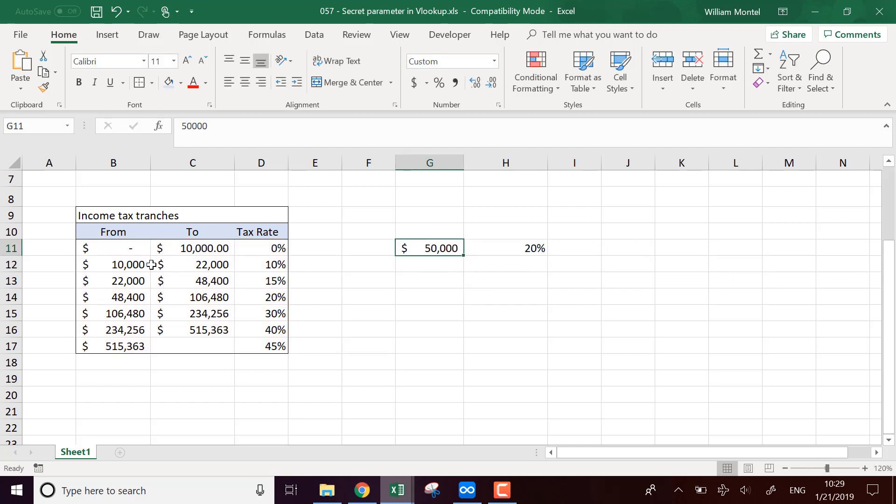
left_click_drag(130, 247, 123, 345)
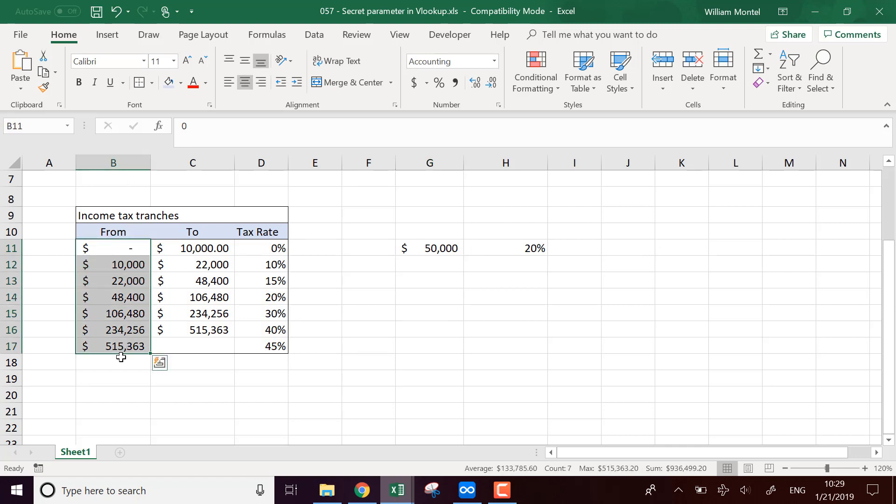
left_click(536, 247)
left_click(437, 245)
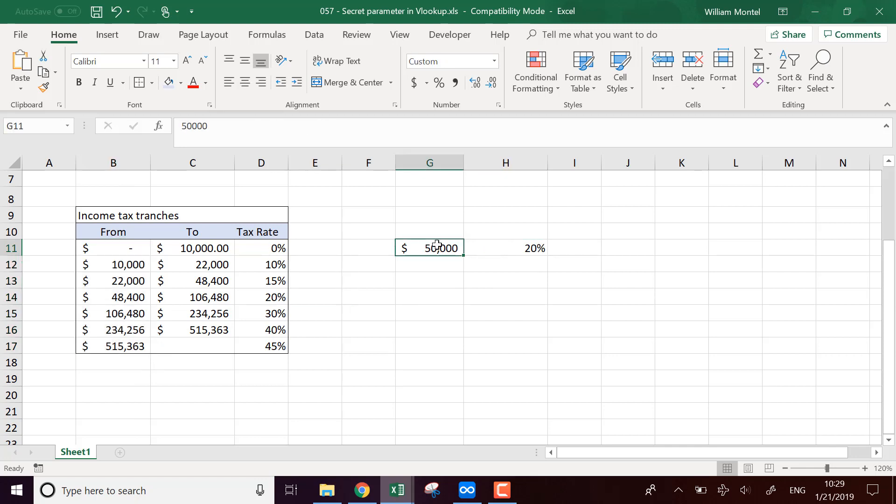
left_click_drag(135, 250, 135, 348)
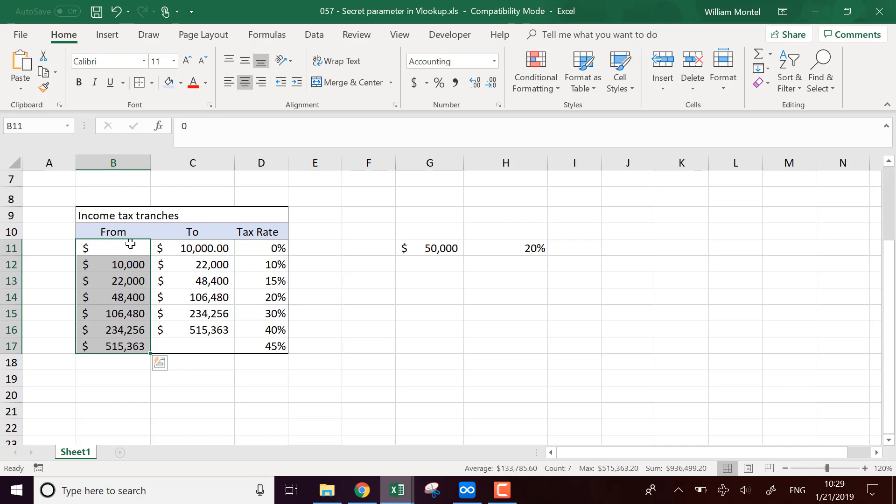
left_click(130, 244)
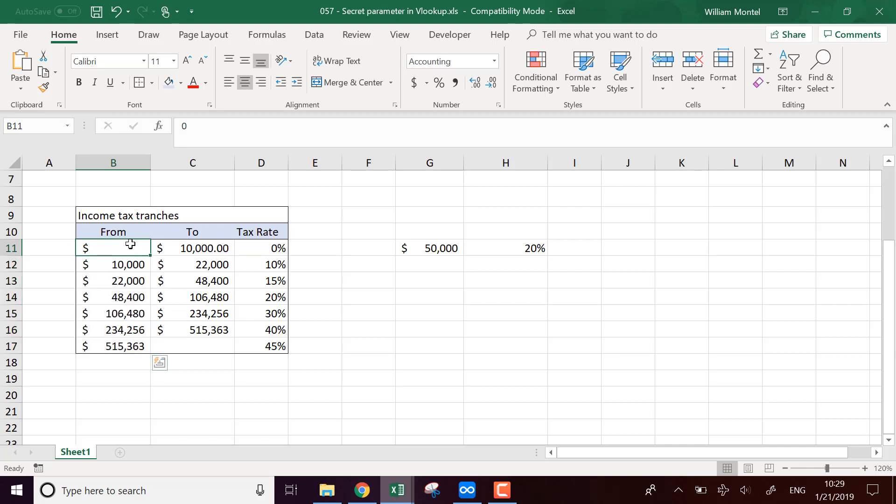
Compare the income in G11 with the From thresholds in B11:B17 and with bracket row 14
left_click_drag(130, 244, 132, 347)
left_click(135, 264)
left_click(135, 280)
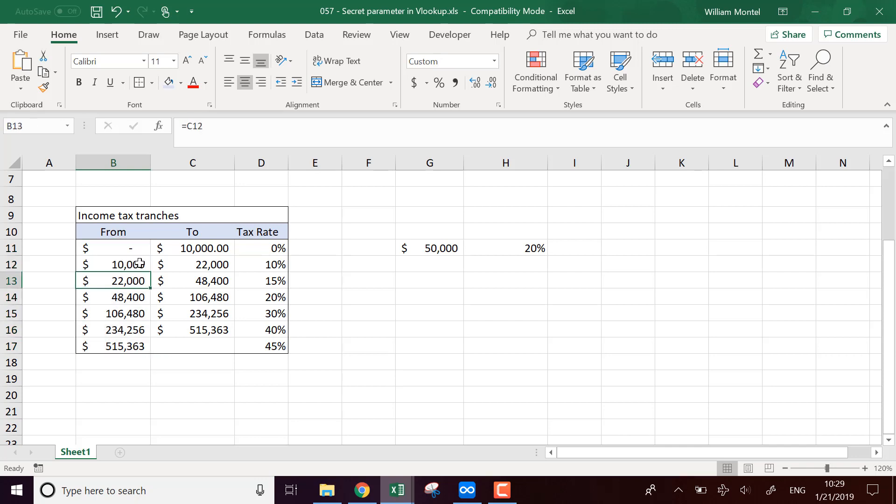
left_click(135, 264)
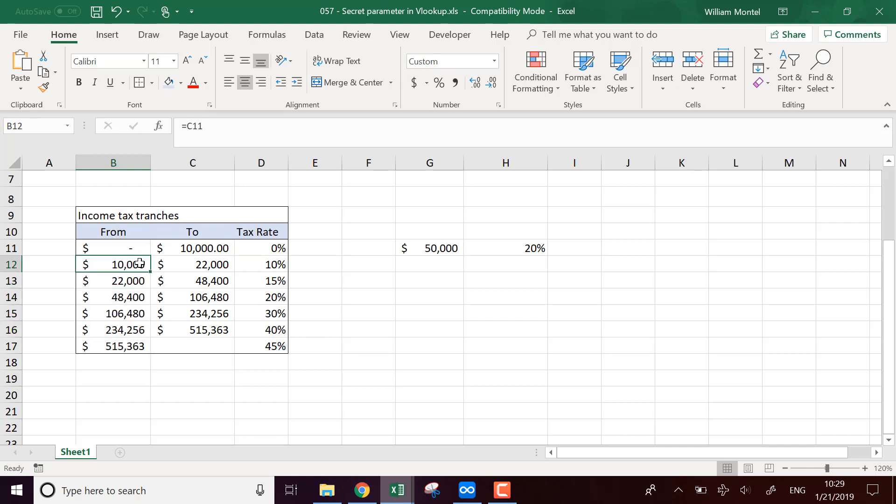
left_click(457, 249)
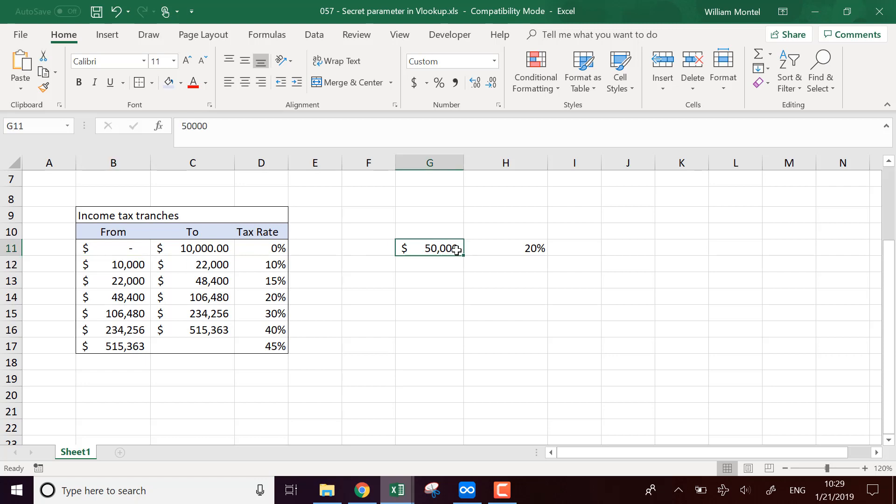
left_click(10, 297)
left_click(441, 245)
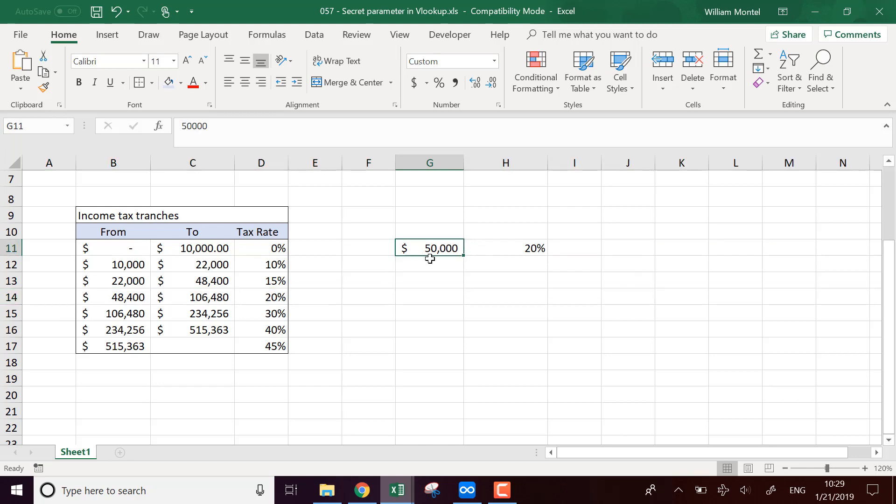
left_click_drag(133, 247, 124, 345)
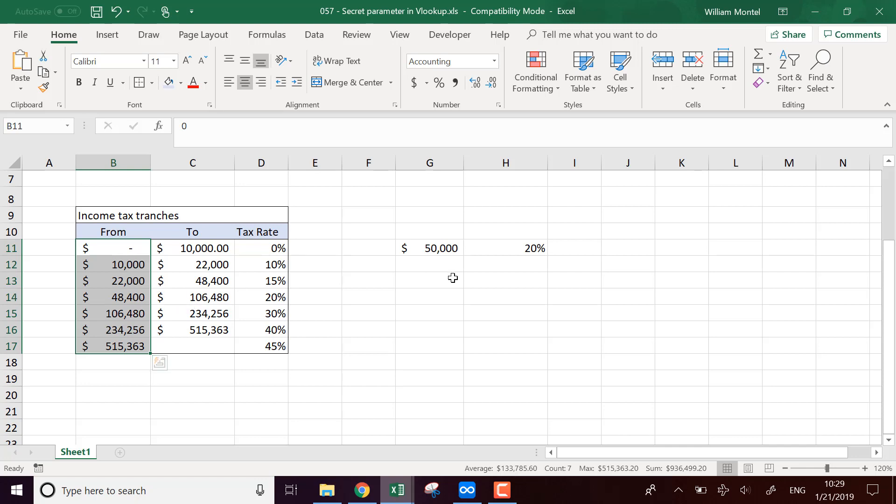
left_click(449, 248)
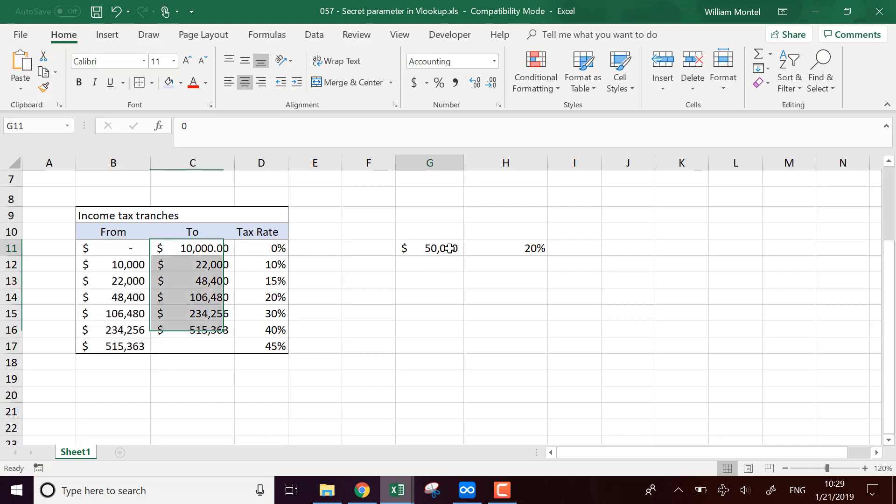
Trace the From thresholds downward from B11 to B15, then go back to row 14 to check its tax rate
left_click(135, 247)
key("Down")
key("Down")
key("Down")
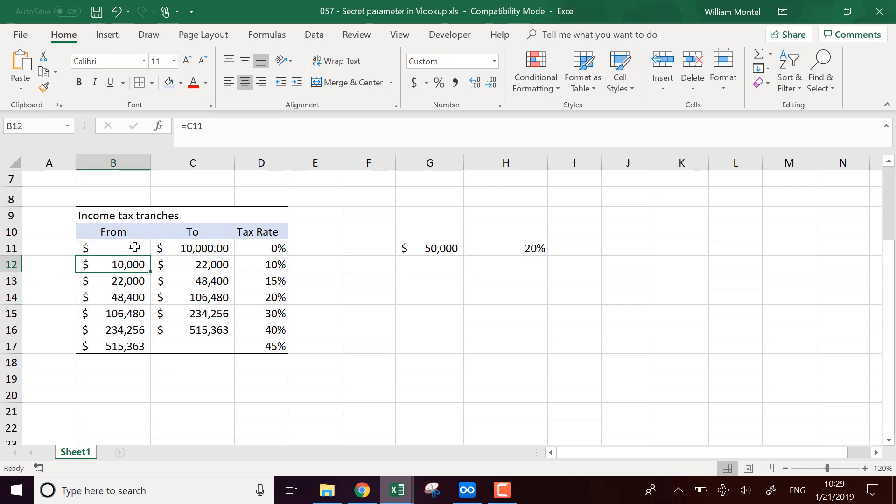
key("Up")
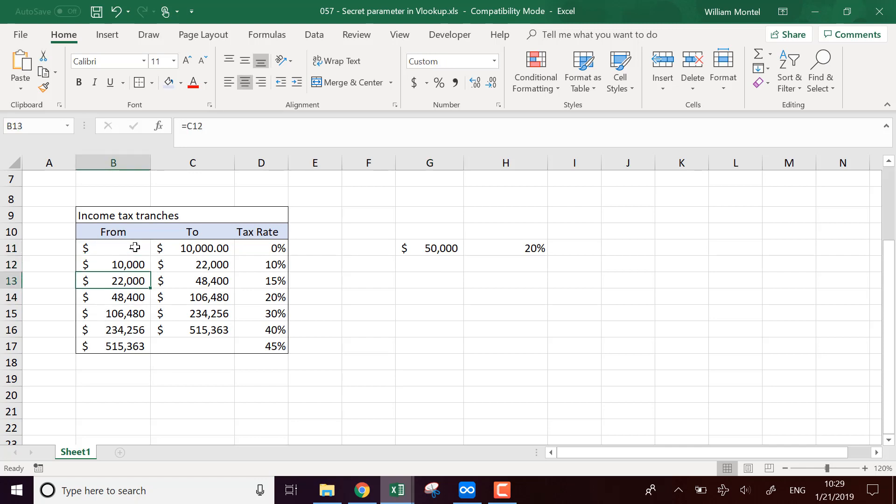
key("Down")
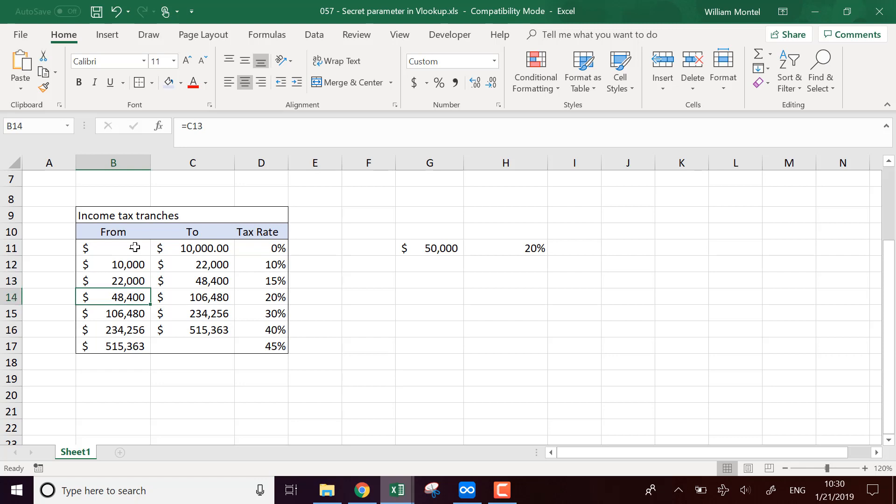
key("Down")
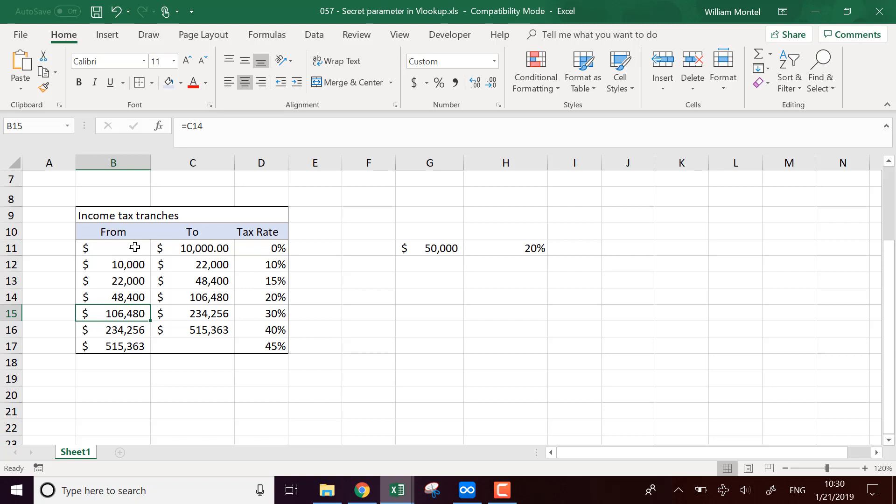
key("Up")
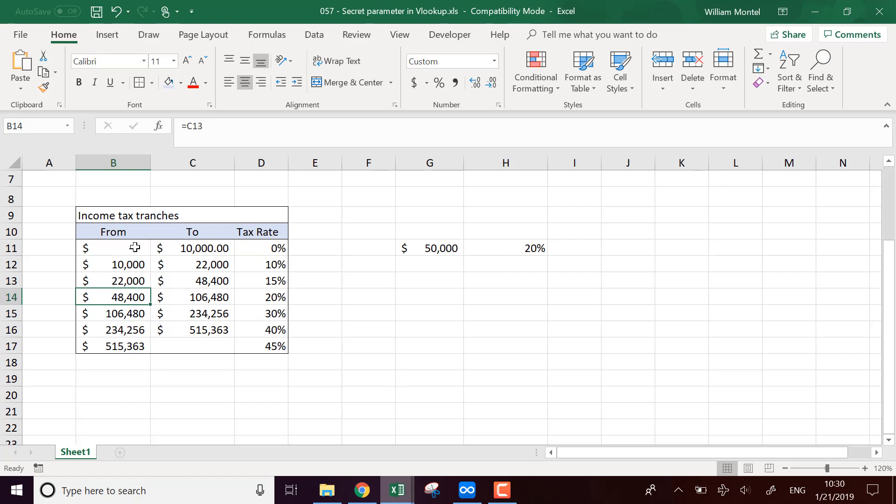
left_click(11, 297)
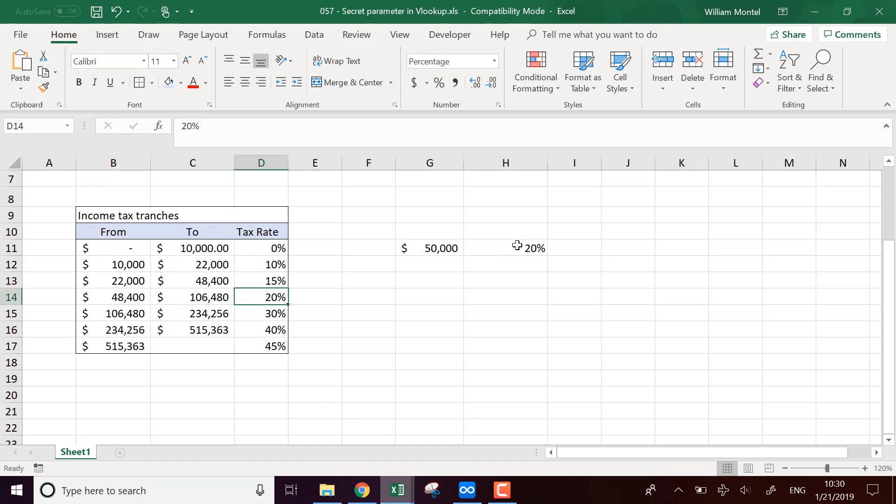
Change range_lookup in the H11 VLOOKUP to 0 for an exact match and compare G11 with the From thresholds
left_click(531, 246)
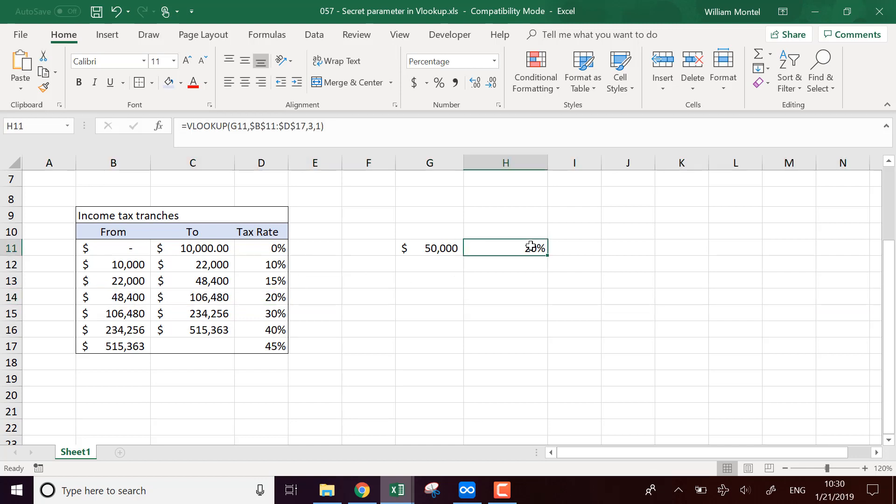
left_click(345, 131)
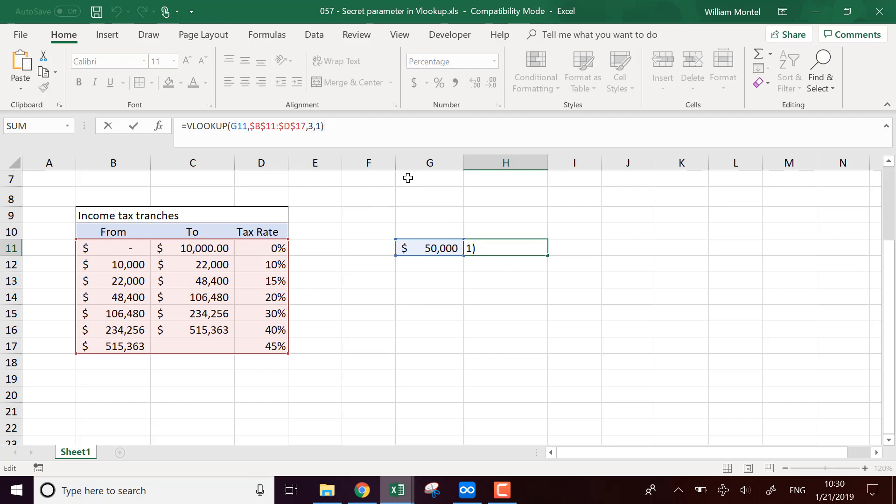
double_click(319, 125)
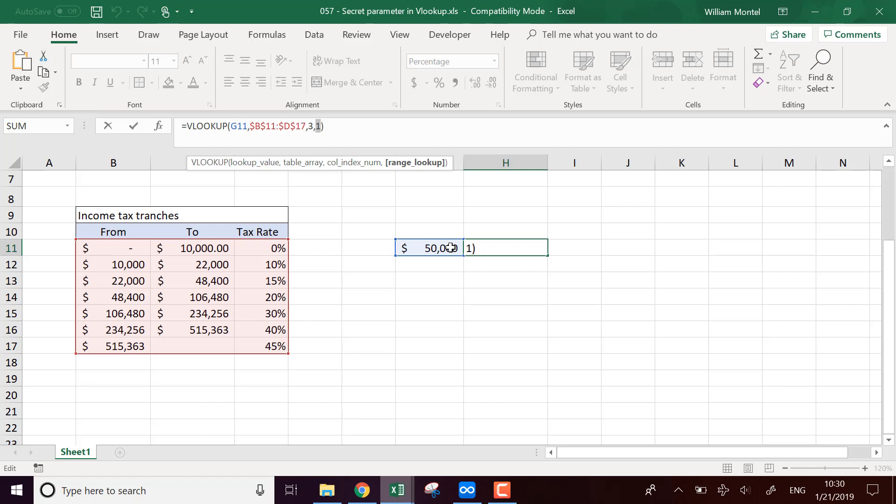
type("0")
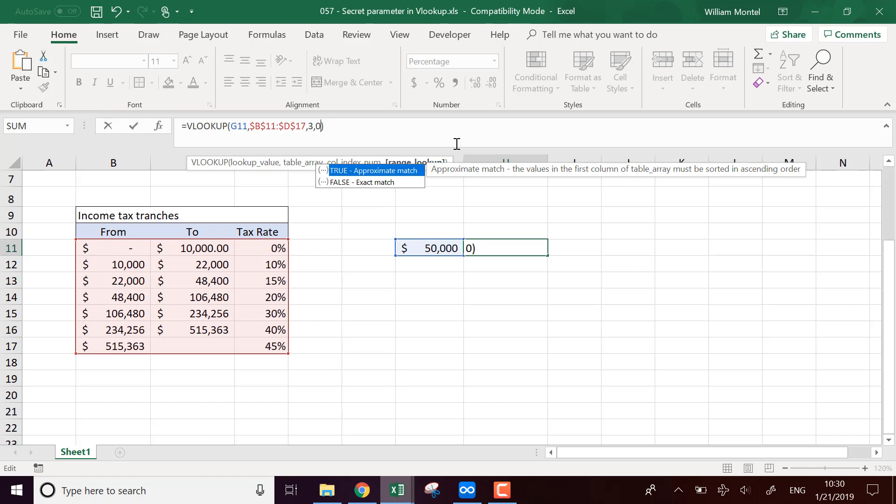
key("Return")
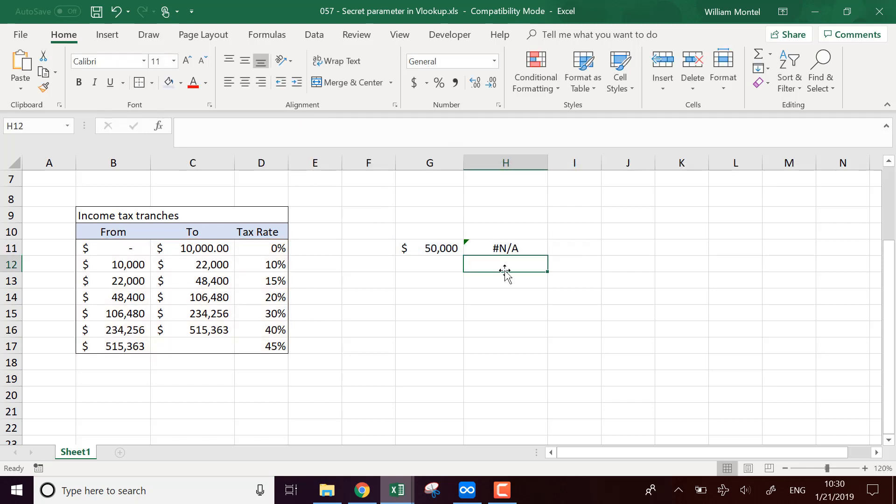
left_click(524, 243)
left_click(411, 248)
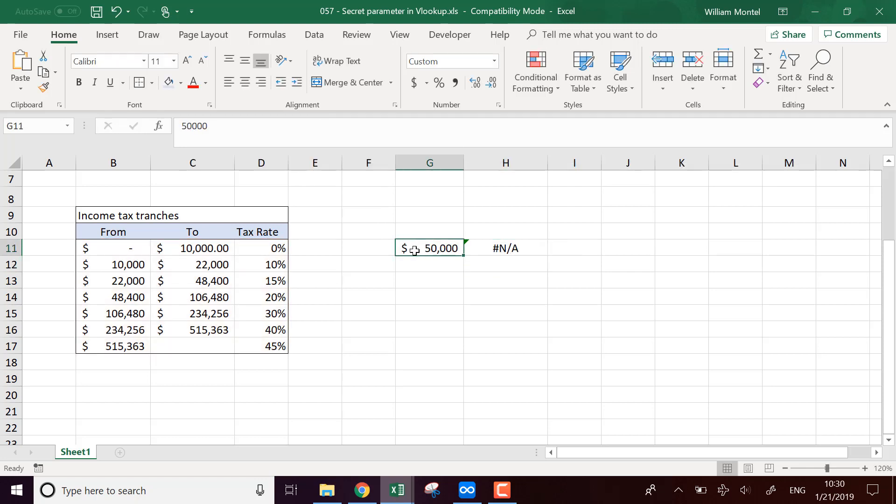
left_click_drag(125, 254, 125, 342)
left_click(186, 326)
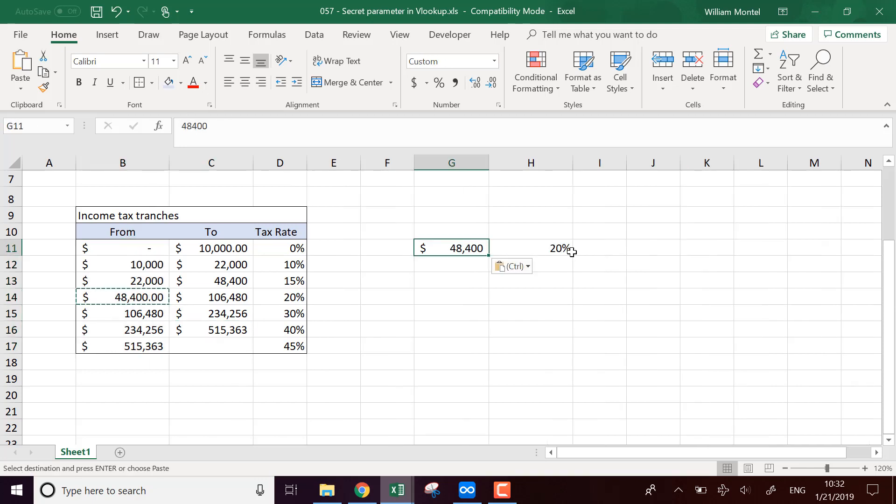
Set the income in G11 to 50000
type("50,00")
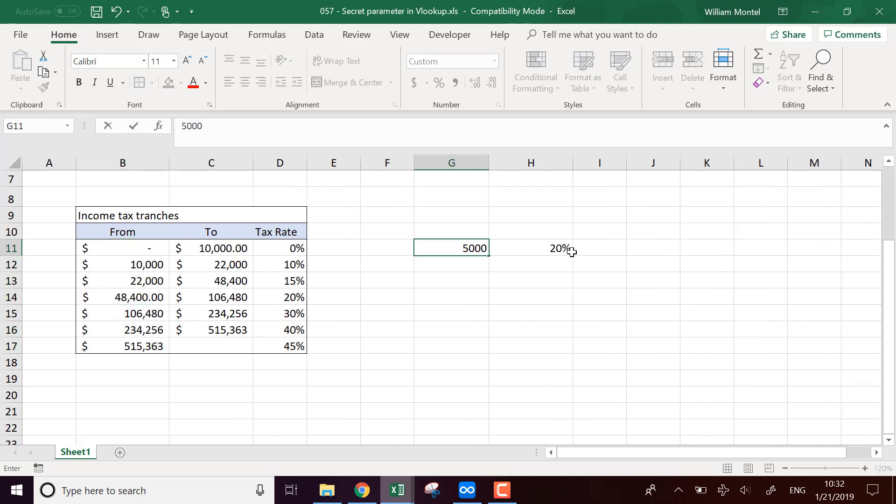
type("0")
key("Return")
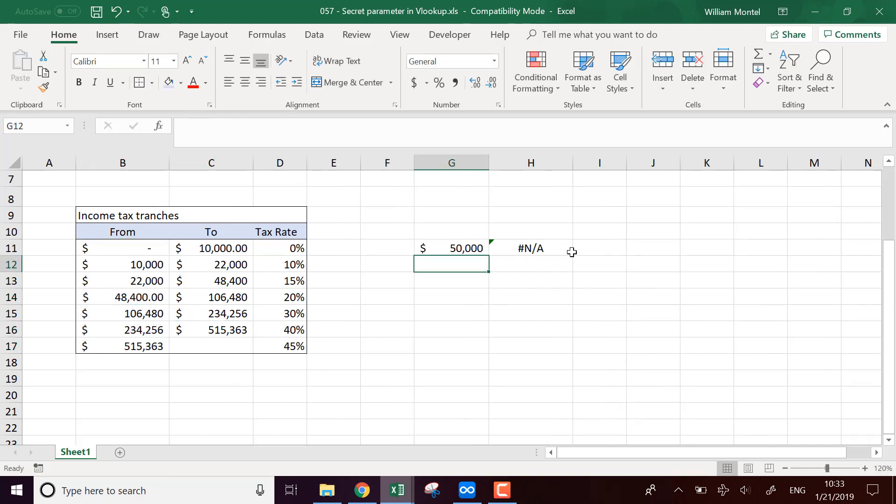
Set range_lookup in the H11 VLOOKUP to 1 for an approximate match and enter the formula
left_click(571, 252)
double_click(319, 126)
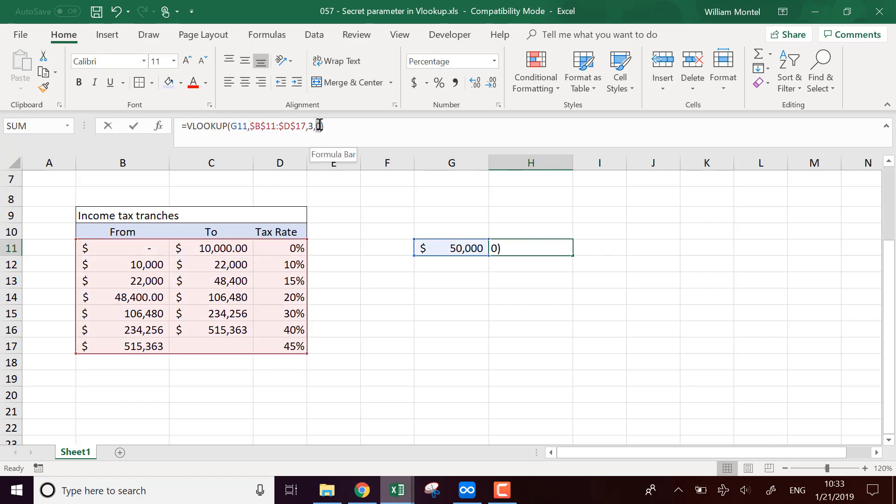
type("1")
key("Return")
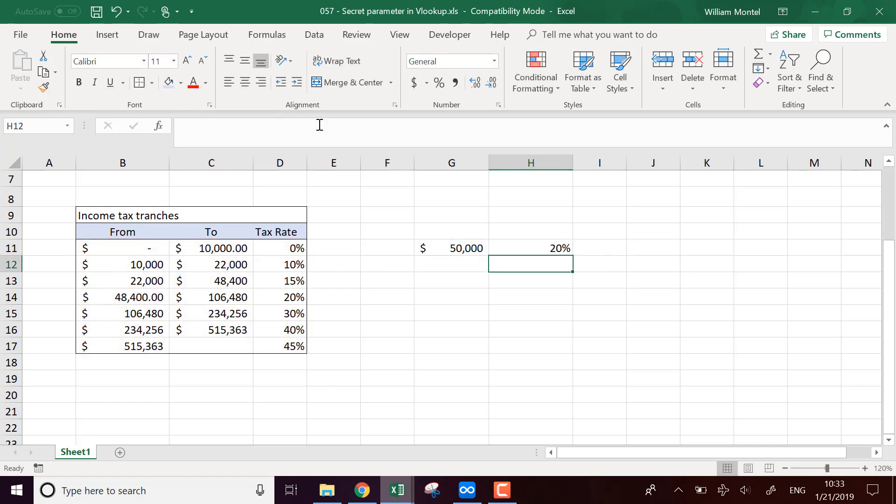
Increase the height of empty row 8 to widen the gap between the team table and the income tax table
left_click(470, 252)
scroll(513, 312, "up", 2)
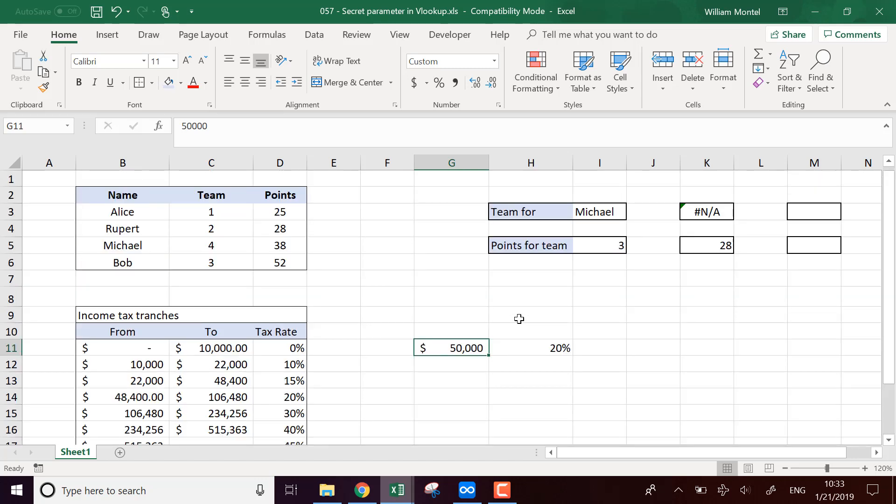
scroll(518, 317, "down", 2)
scroll(519, 319, "up", 2)
left_click_drag(11, 307, 12, 369)
left_click(656, 334)
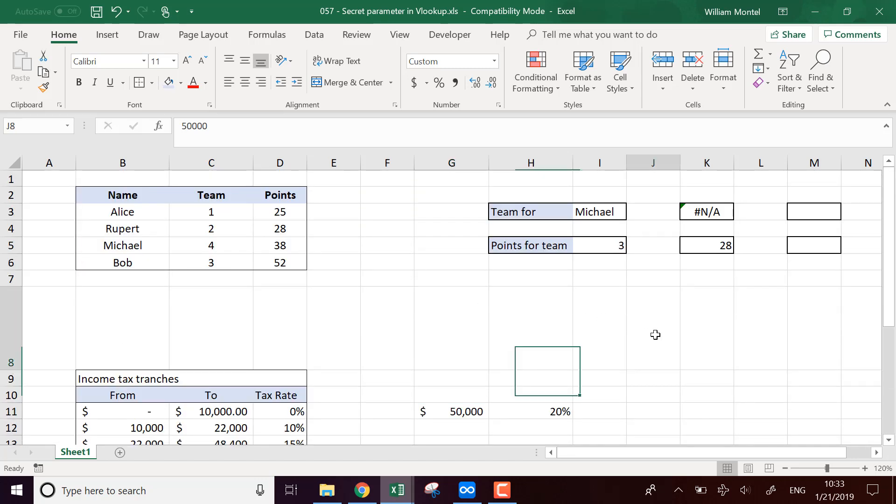
Check the team number in I5, the Team column and the arguments of the VLOOKUP formula in K5
left_click(623, 243)
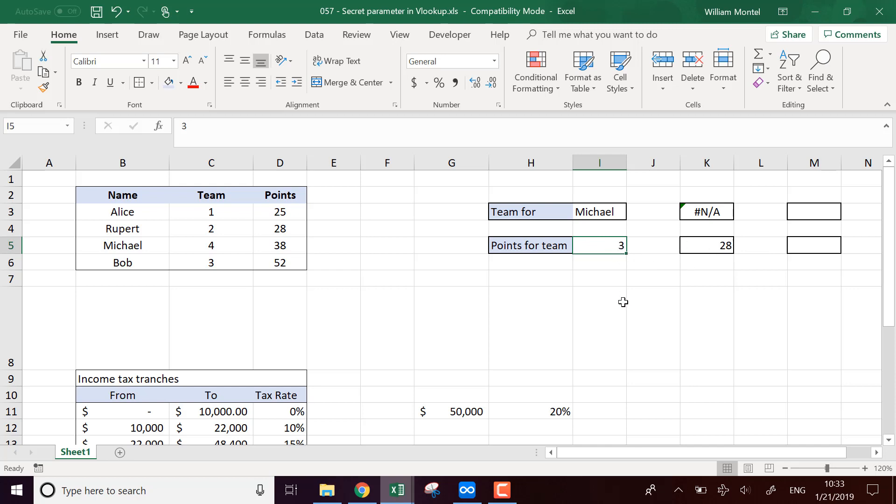
left_click(218, 208)
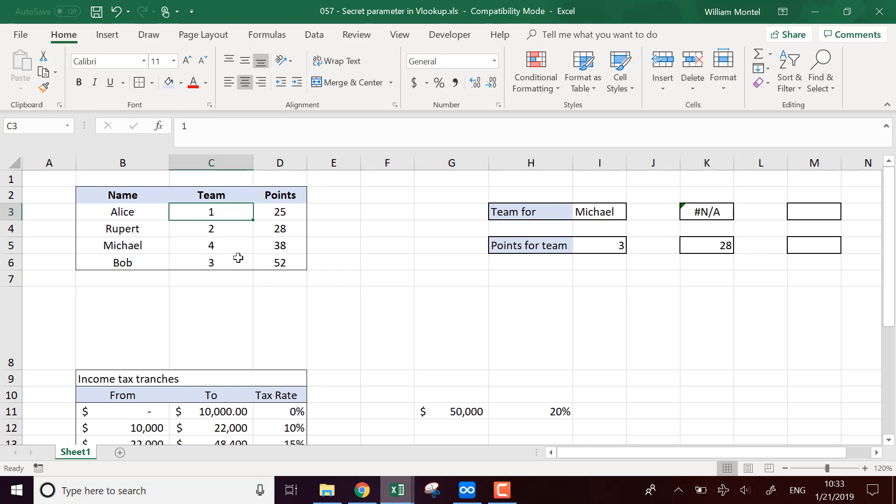
left_click(708, 247)
left_click(299, 133)
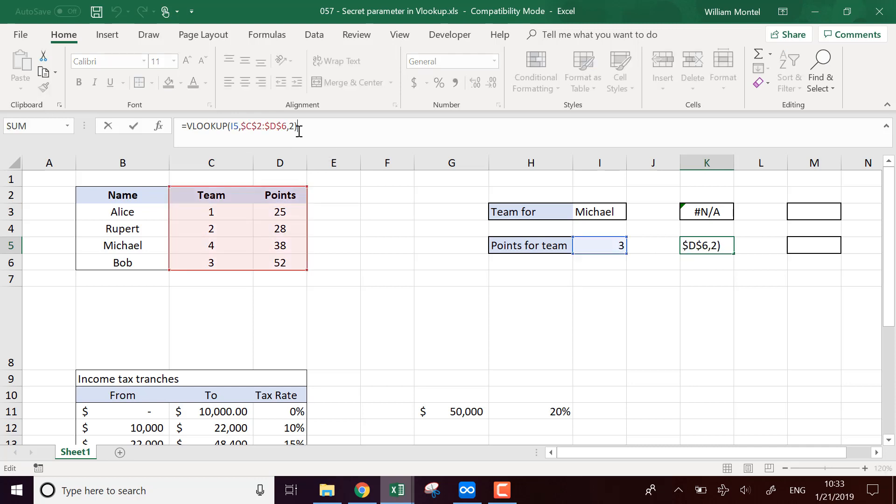
key("ctrl+Return")
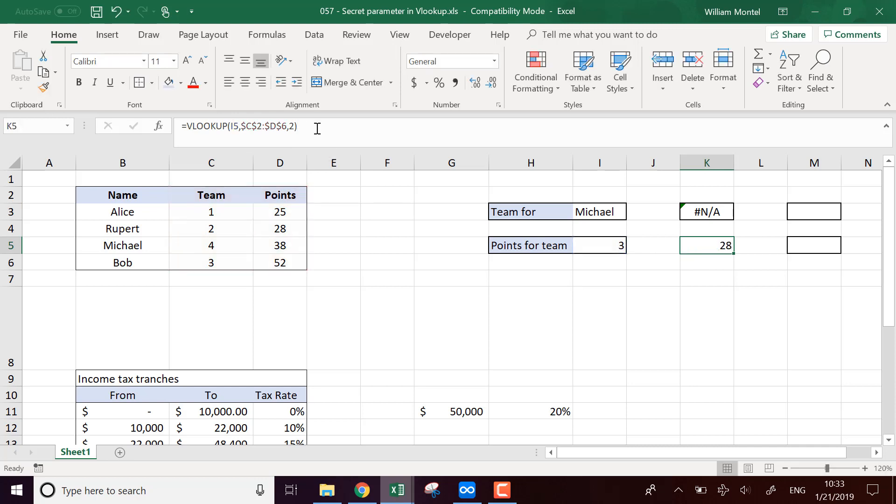
left_click(398, 278)
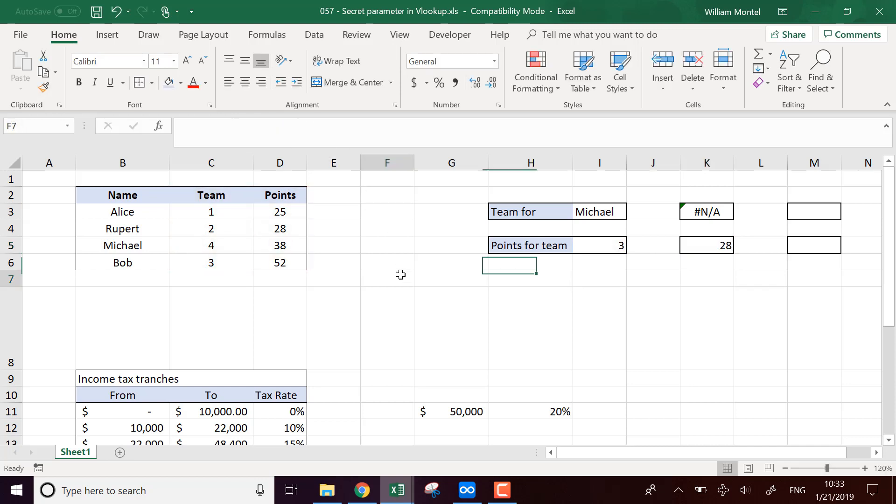
Trace the Team column from its header in C2 down to C5, return to C4 and check its Points value in D4
left_click(217, 196)
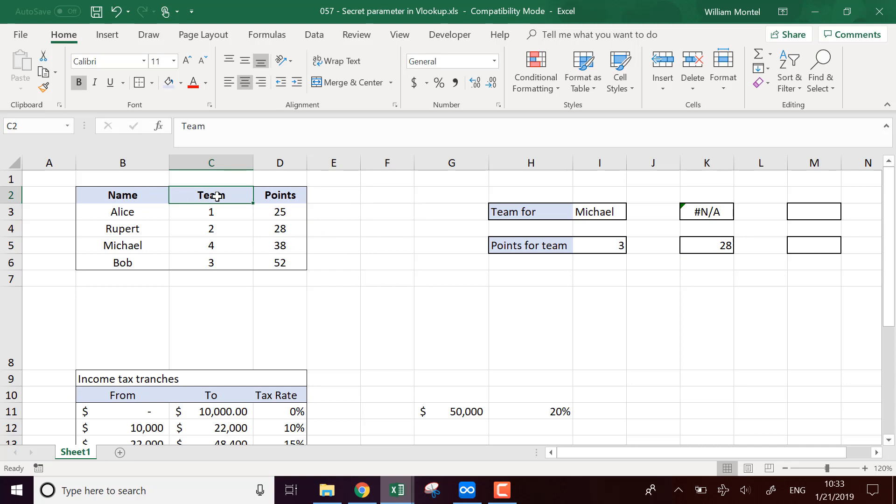
key("Down")
key("Down")
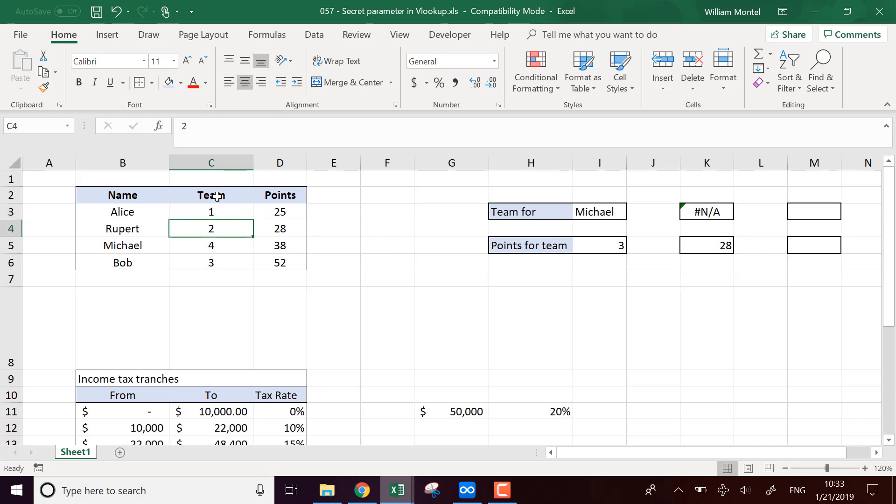
key("Down")
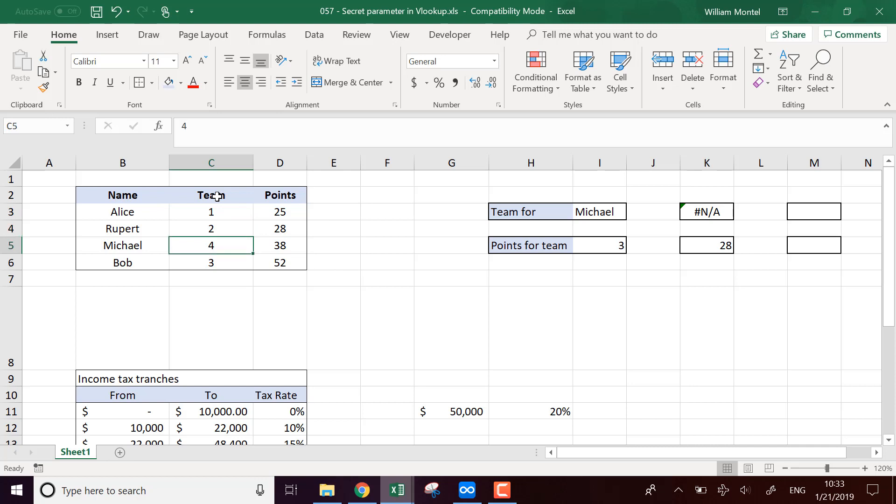
key("Up")
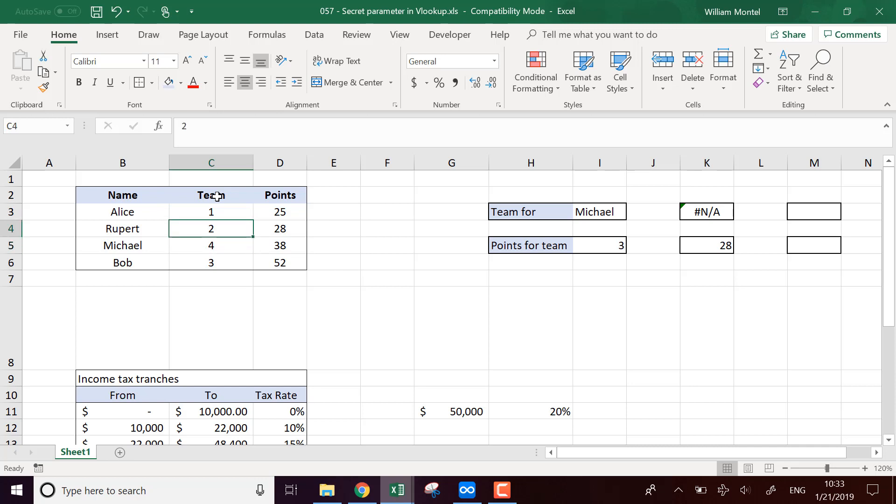
key("Right")
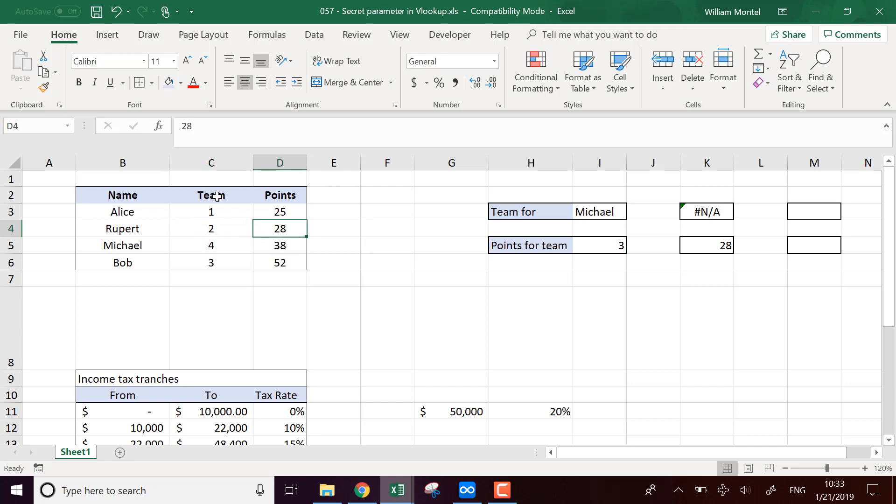
Compare the team number in I5 with the Team column values in C5 and C6
left_click(605, 246)
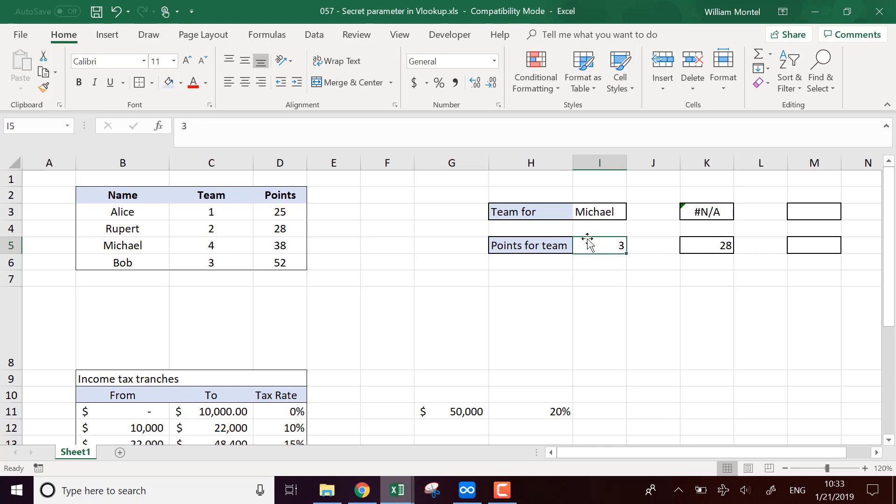
left_click(243, 245)
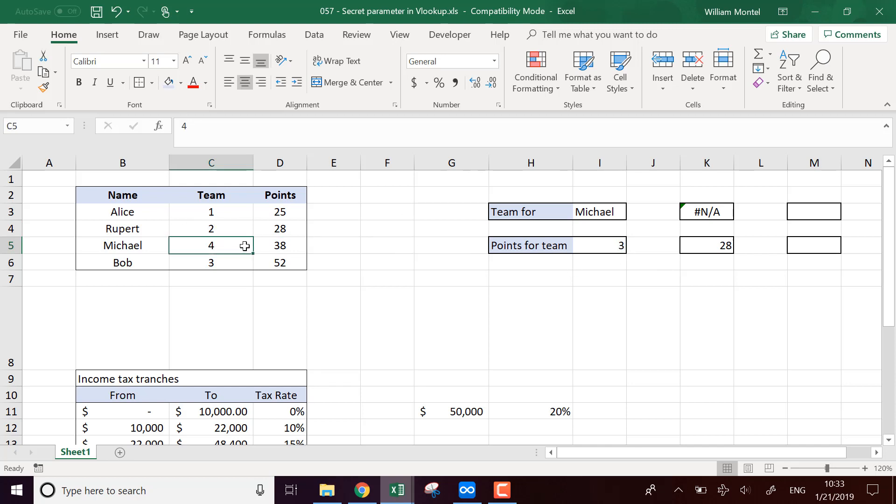
left_click(222, 264)
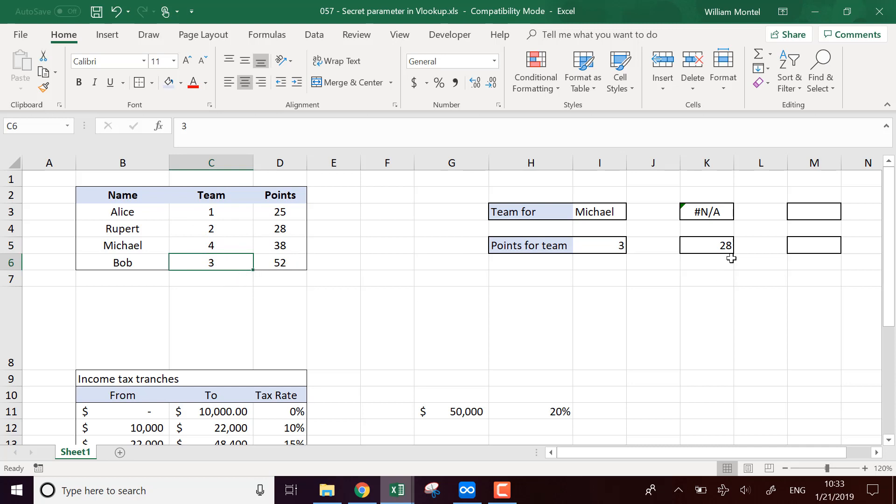
Start a VLOOKUP formula in M5 with I5 as the lookup value and the absolute range $C$2:$D$6 as the table array
left_click(817, 243)
type("=voo")
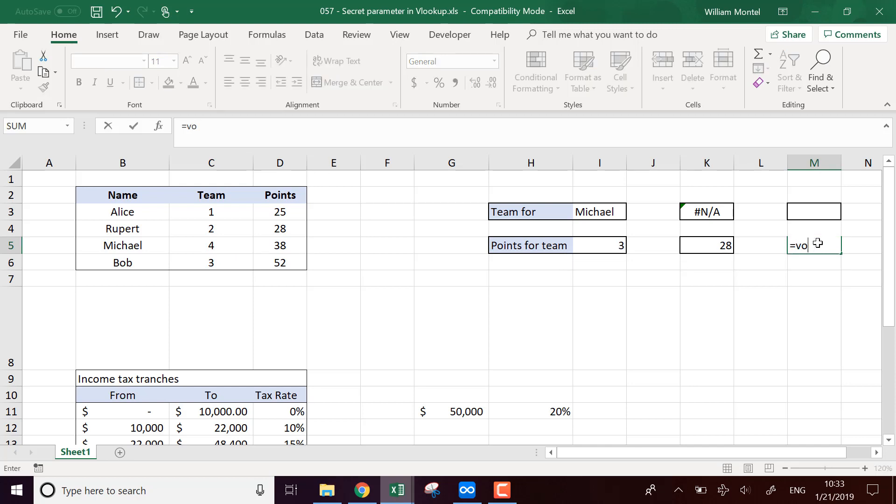
key("BackSpace")
type("lookup")
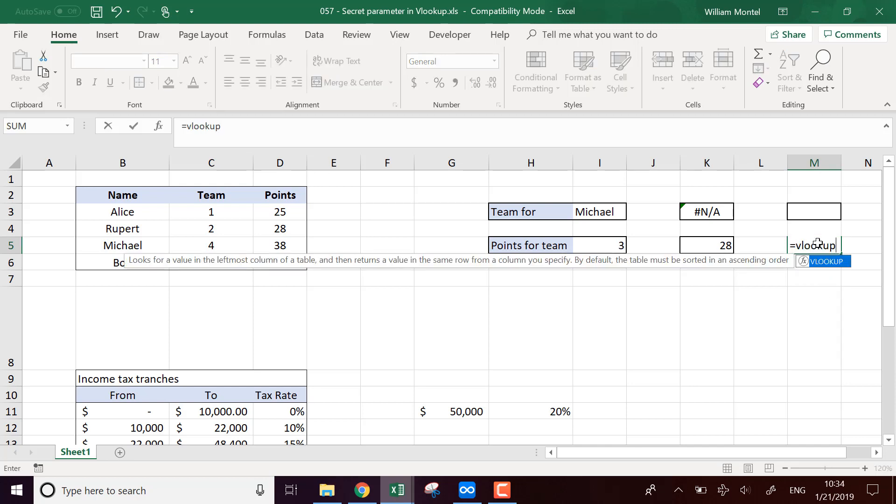
type("(")
left_click(587, 244)
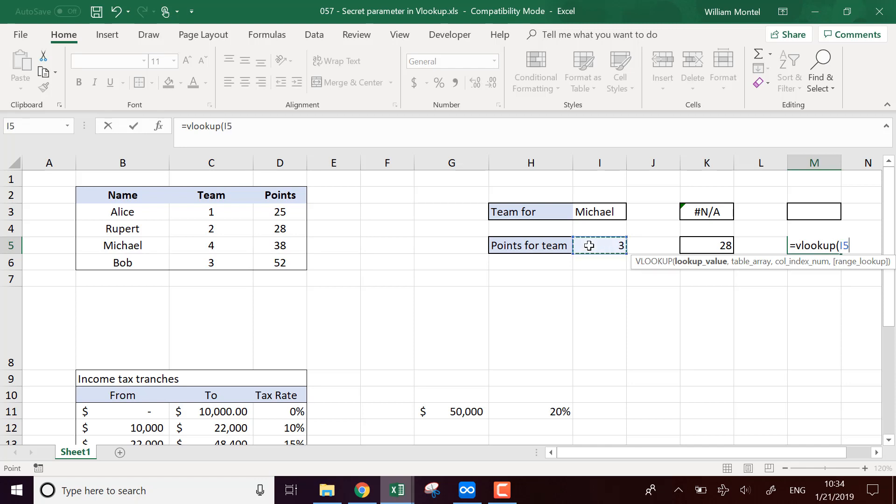
type(",")
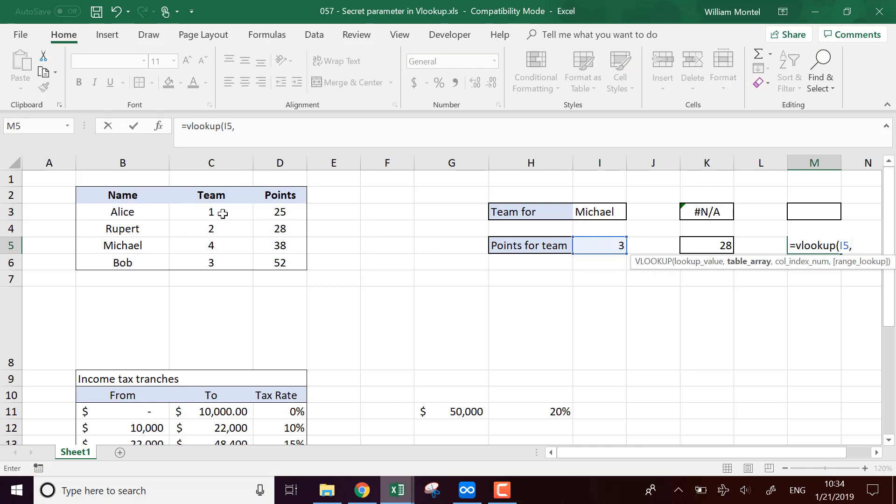
left_click_drag(212, 200, 280, 264)
key("F4")
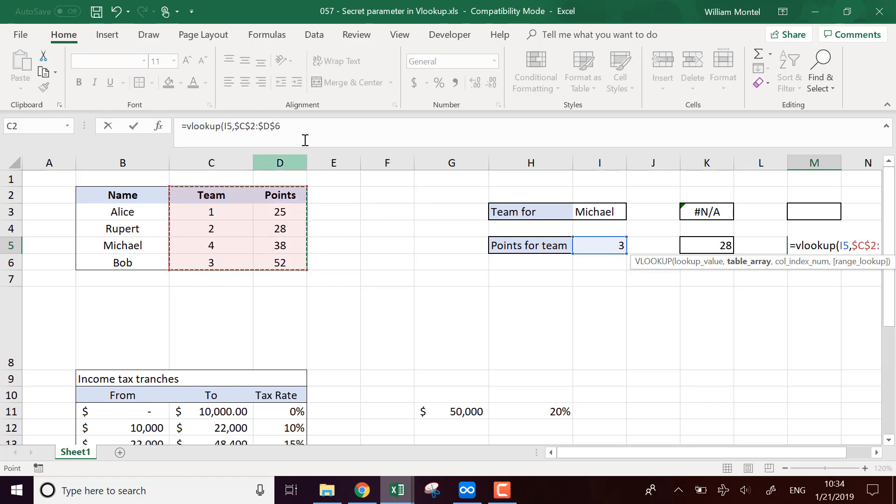
left_click(316, 134)
Complete the M5 VLOOKUP with column index 2 and range_lookup 0 for an exact match, and enter the formula
type(",")
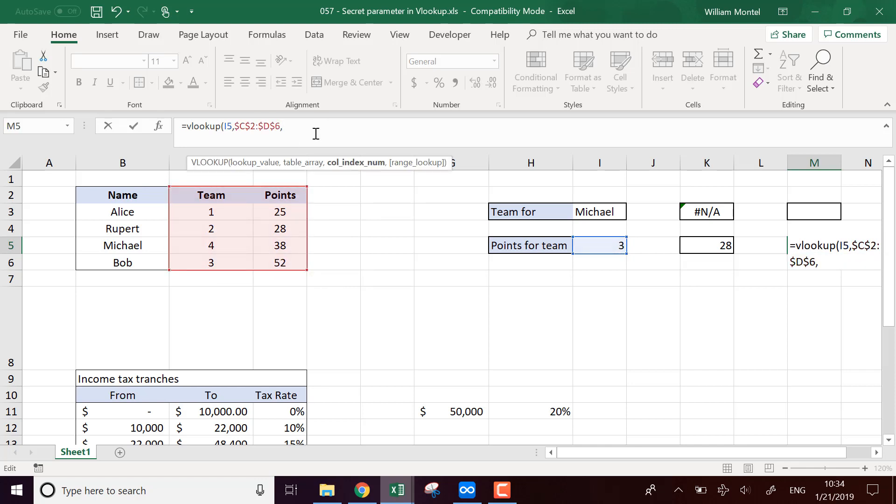
type("2,")
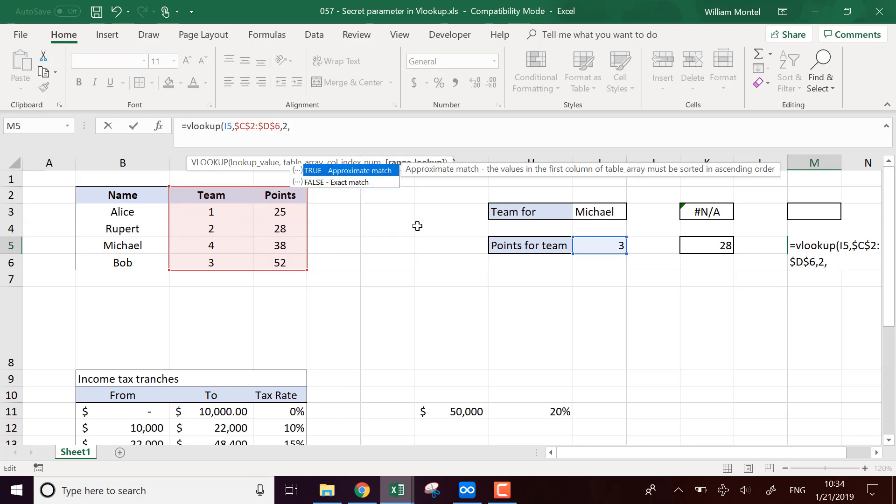
type("0)")
key("Return")
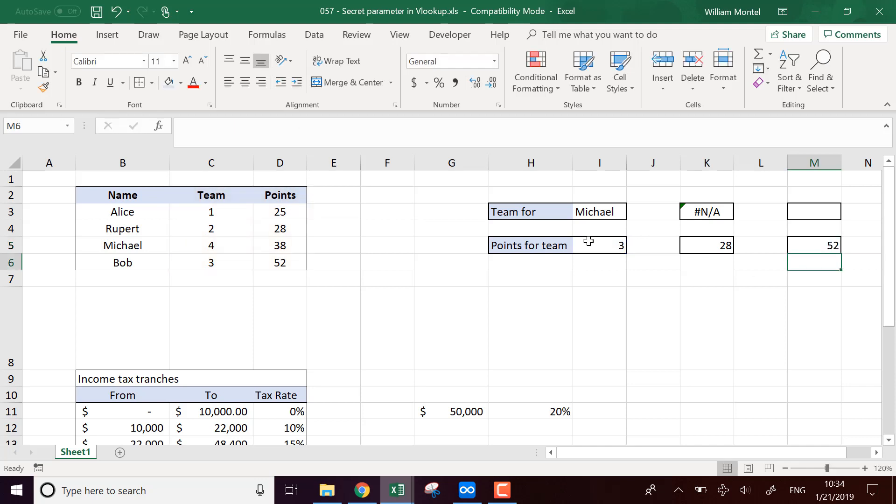
Check the M5 lookup against the Team and Points range C2:D6, and go to the empty cell M3
left_click_drag(217, 199, 281, 262)
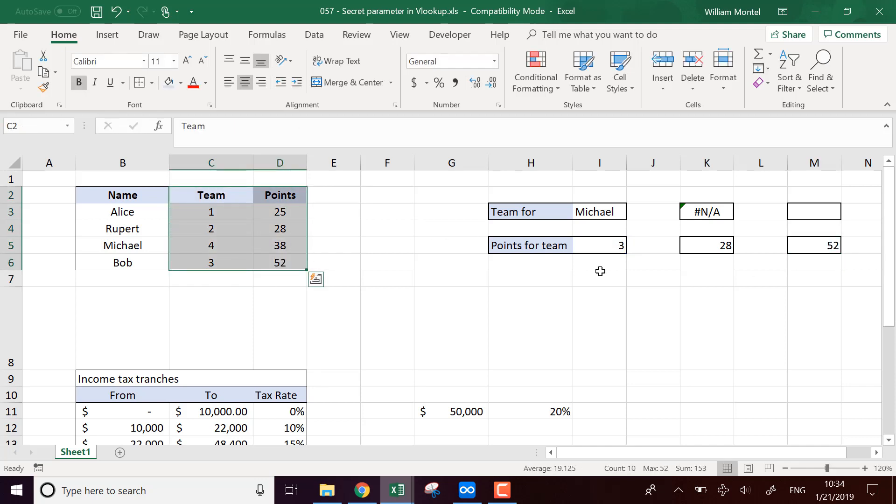
left_click(806, 249)
left_click(808, 218)
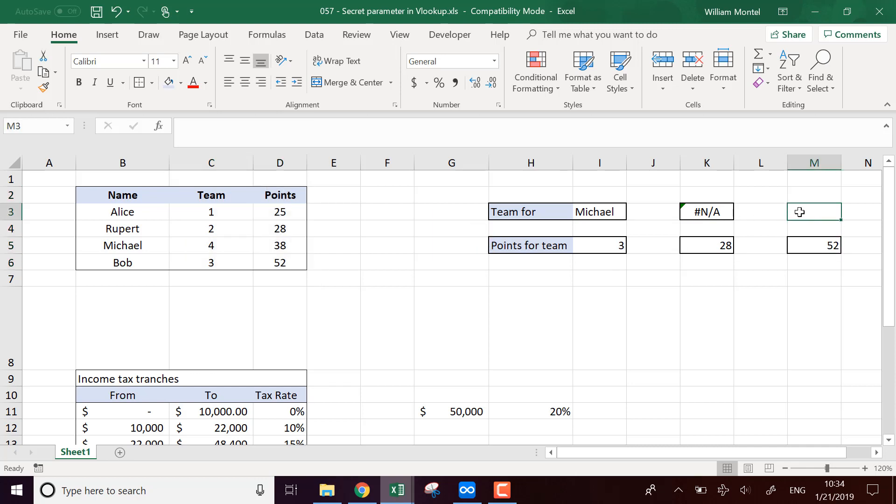
Check the lookup name in I3, the Name column entry in B4 and the arguments of the VLOOKUP formula in K3
left_click(606, 214)
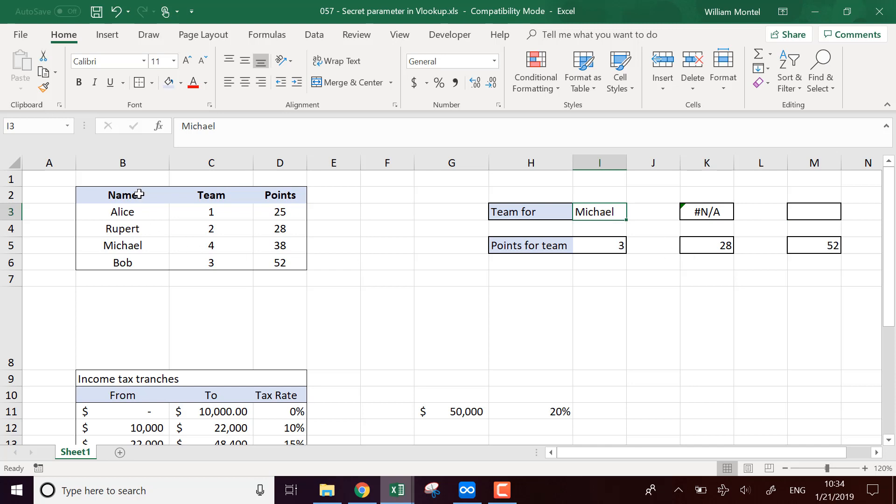
left_click(140, 229)
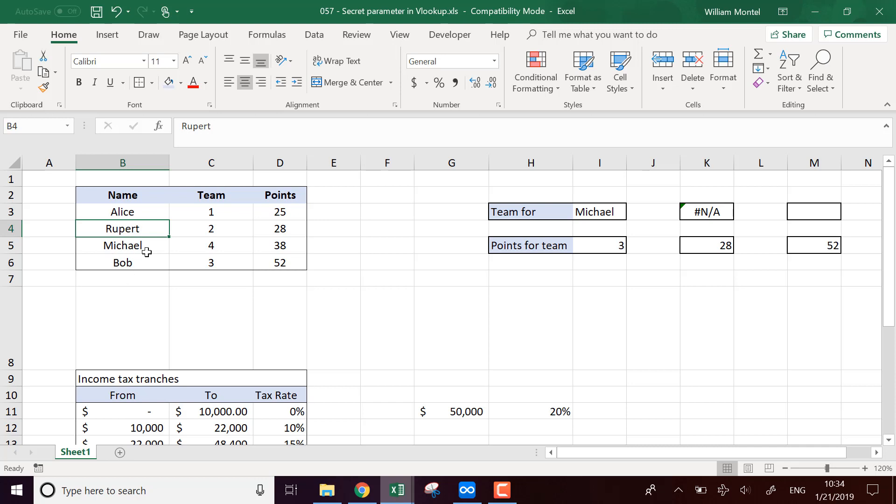
left_click(717, 213)
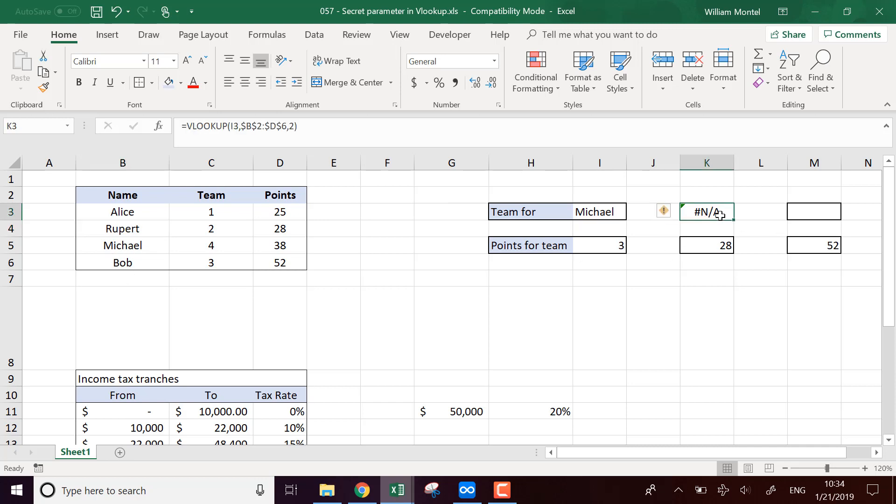
double_click(703, 213)
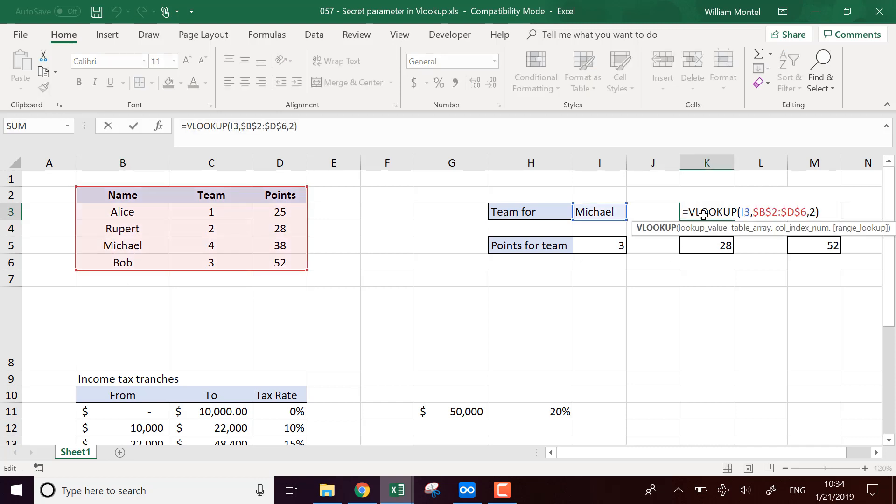
key("Escape")
Trace the K3 lookup through row 4 of the team table, and compare the name in I3 with the names in B3:B6
left_click(125, 226)
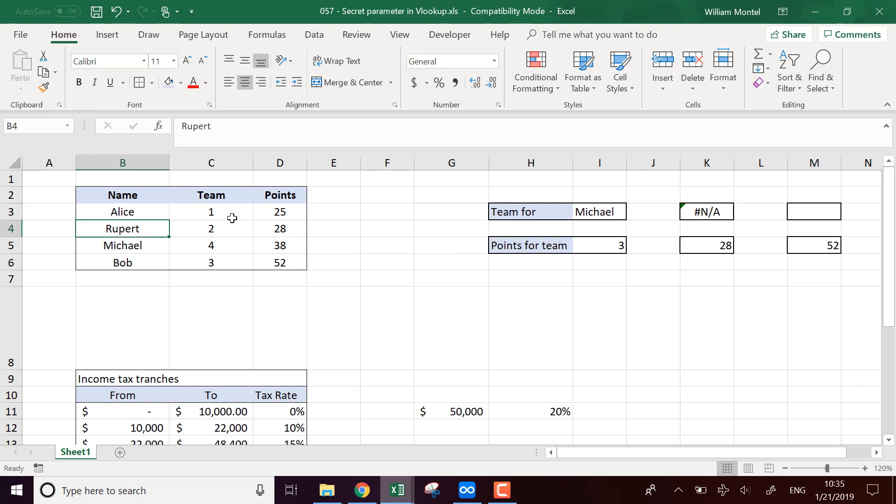
left_click(719, 214)
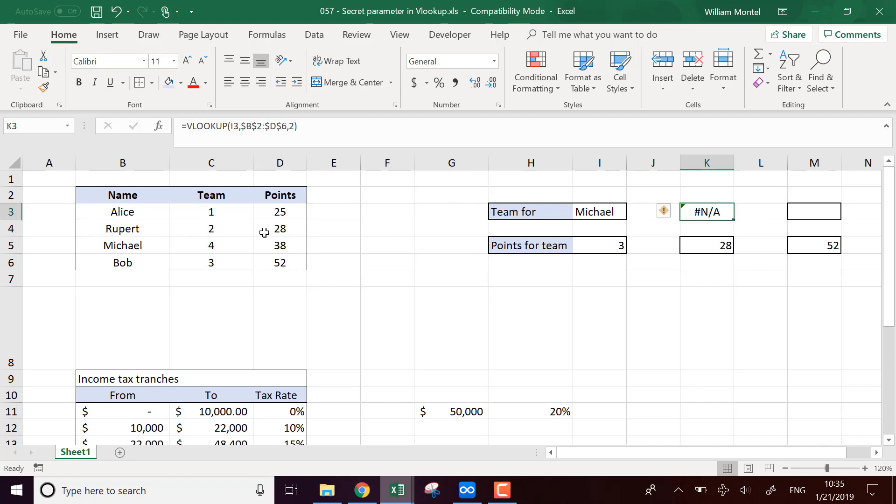
left_click_drag(264, 233, 118, 227)
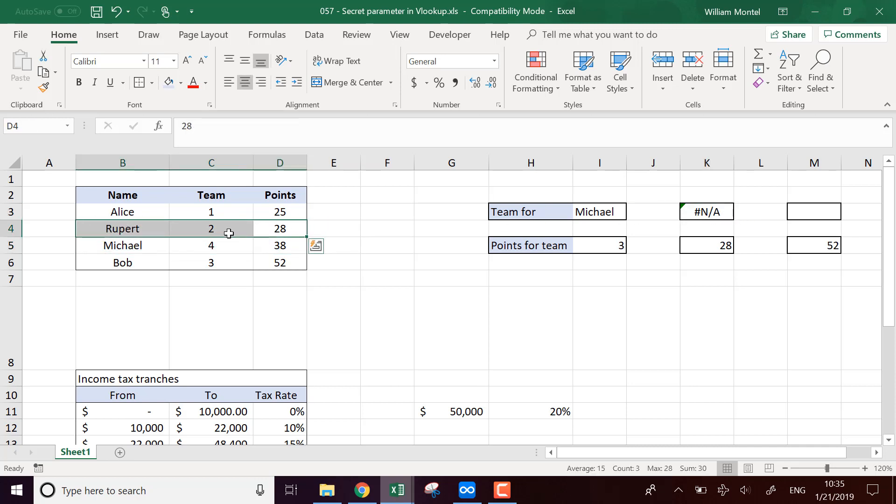
left_click(817, 208)
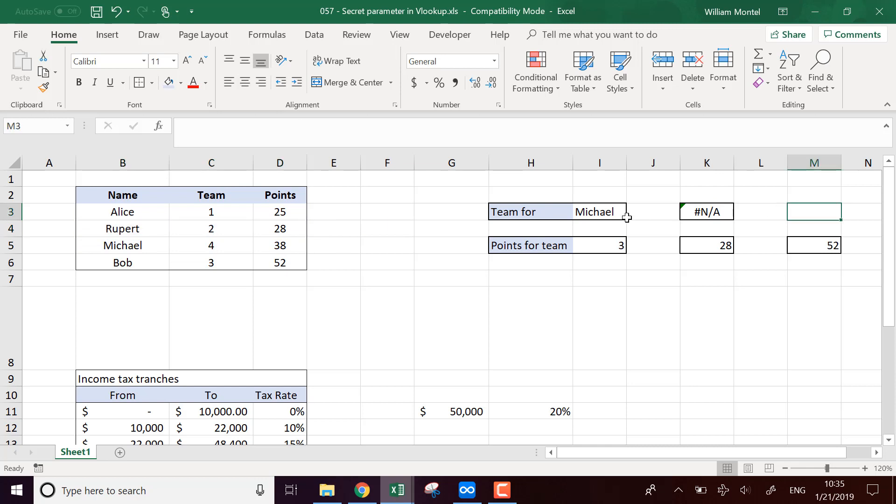
left_click(588, 216)
left_click_drag(133, 208, 138, 269)
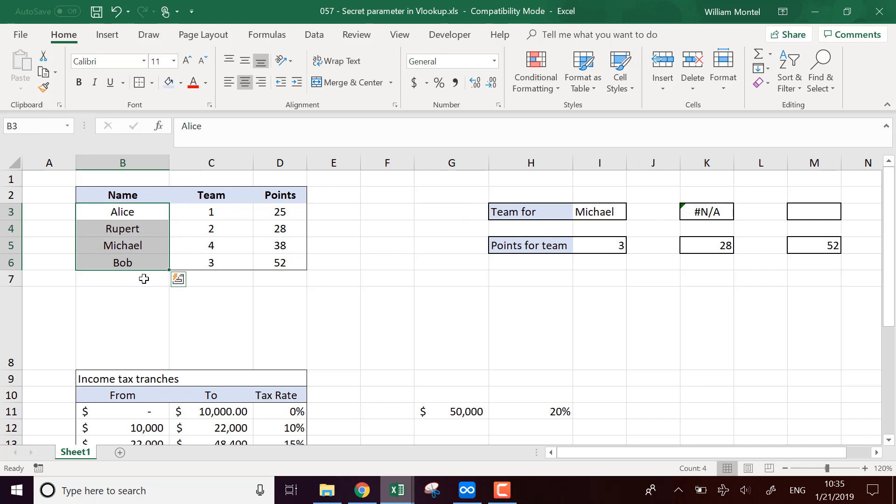
Start a VLOOKUP formula in M3 with I3 as the lookup value and the absolute range $B$2:$D$6 as the table array
left_click(815, 208)
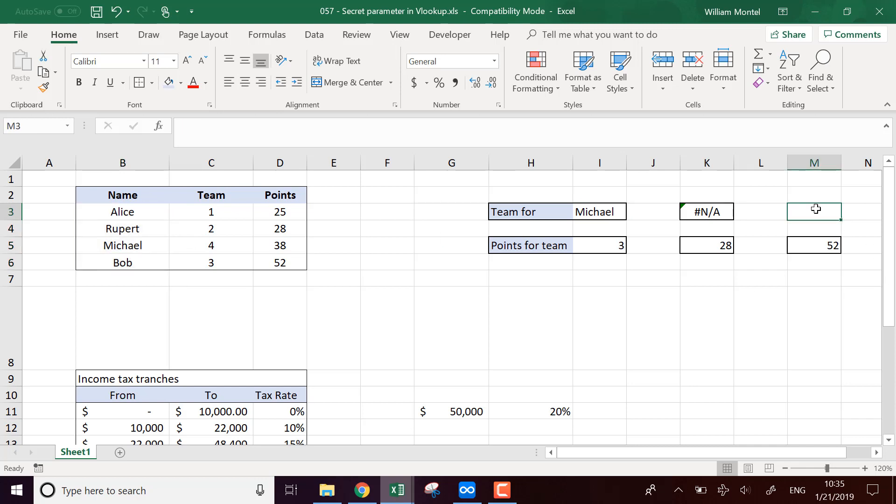
type("=vp")
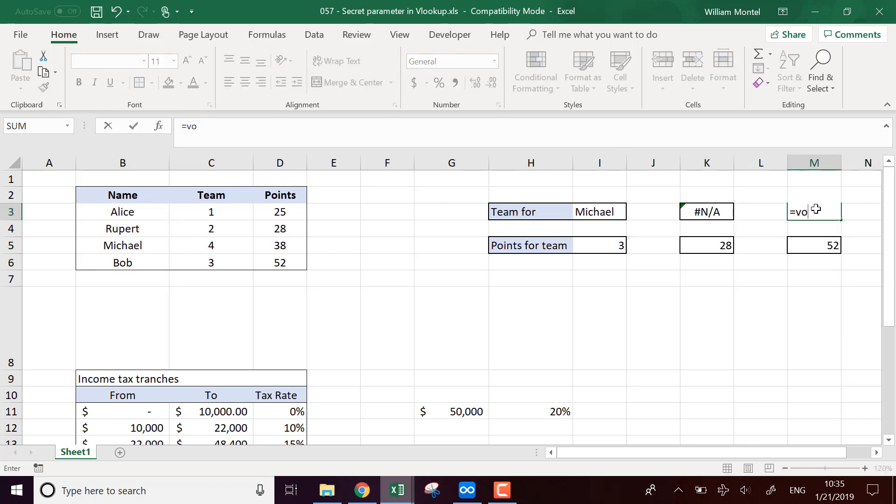
key("BackSpace")
type("loo")
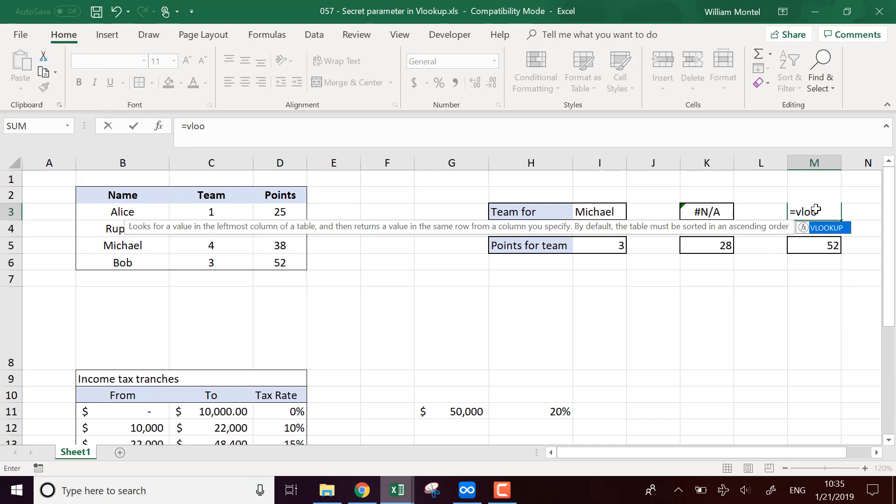
key("Tab")
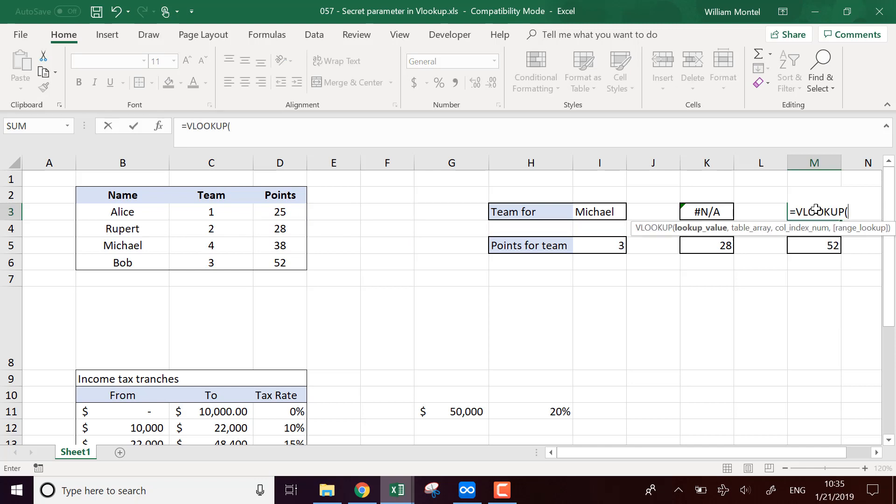
left_click(609, 213)
type(";")
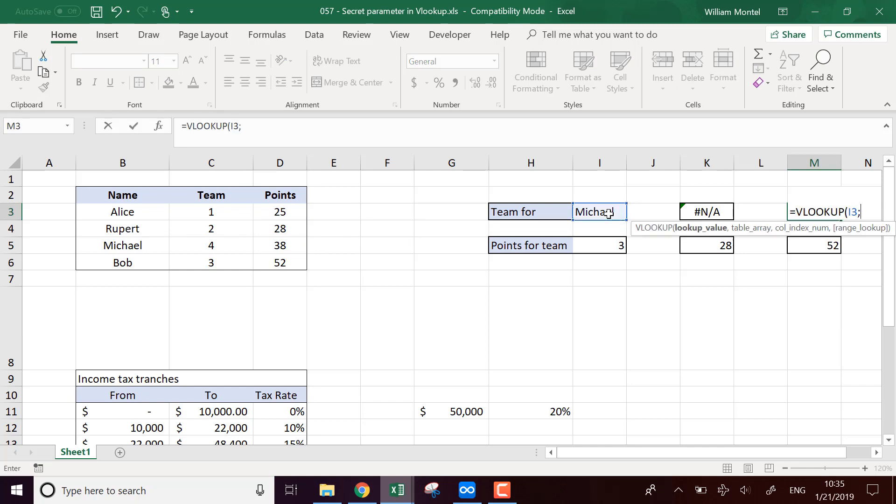
key("BackSpace")
type(",")
left_click_drag(100, 195, 305, 262)
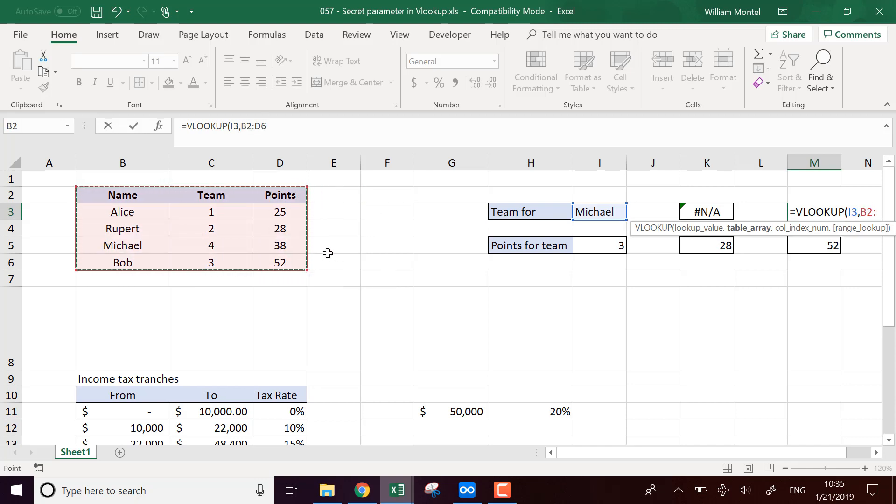
key("F4")
left_click(320, 134)
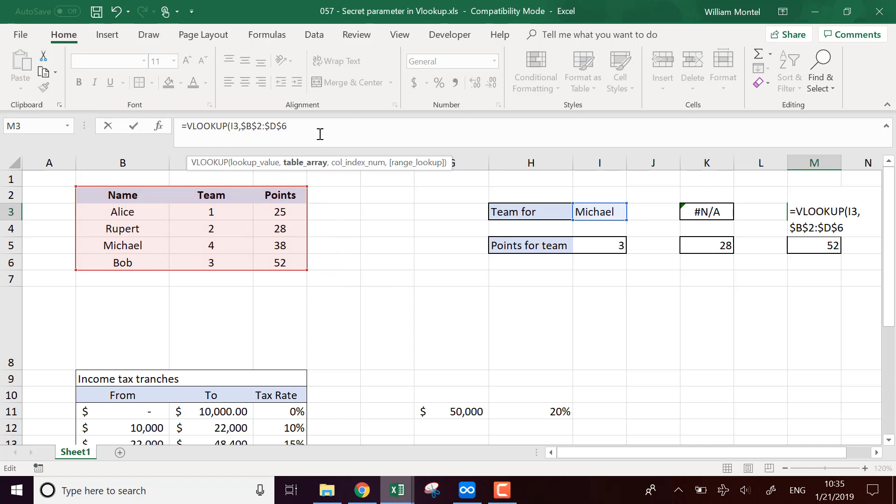
Complete the M3 VLOOKUP with column index 2 and range_lookup 0 for an exact match, and enter the formula
type(",")
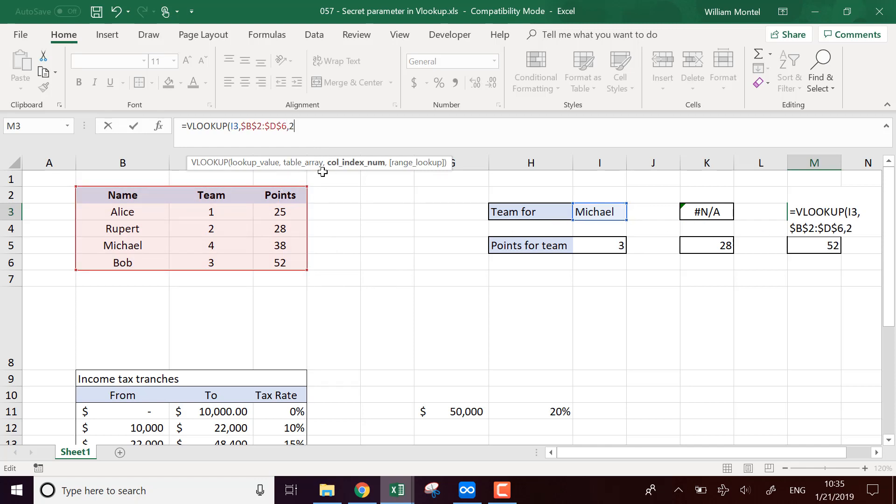
type("2,")
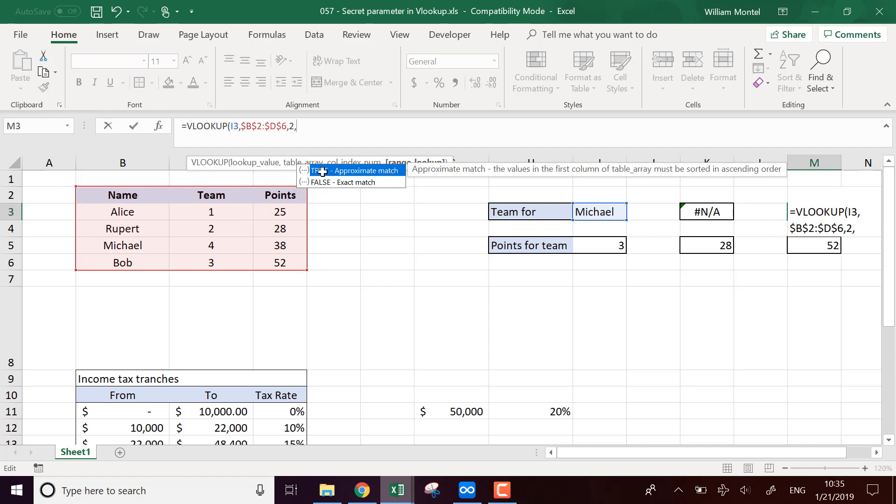
type("0)")
key("Return")
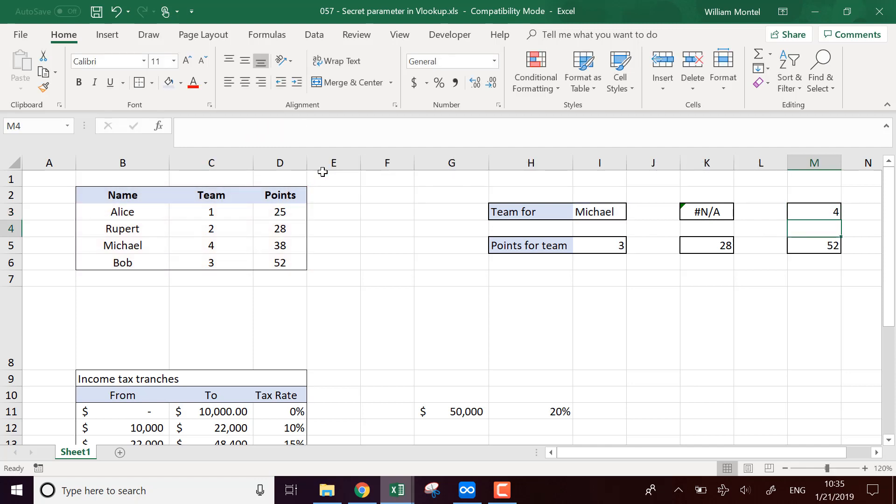
Check the M3 lookup against the matching name and team in B5:C5, and clear the selection
left_click_drag(149, 251, 214, 247)
left_click(747, 342)
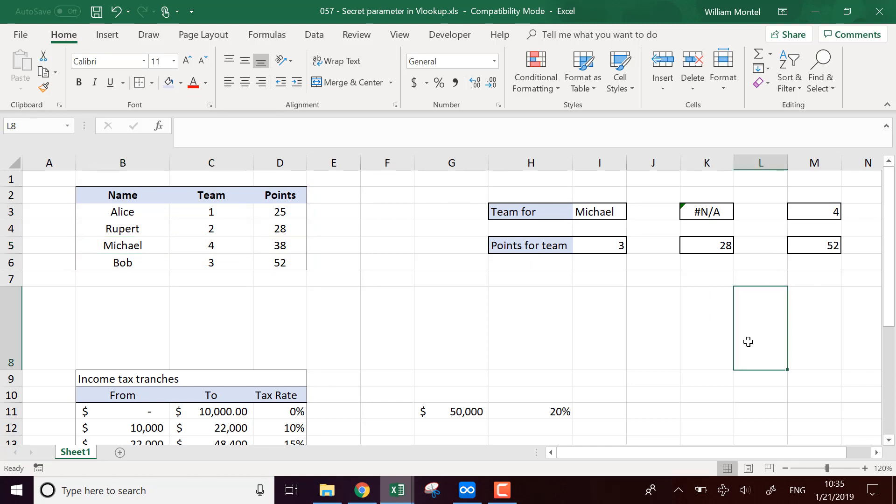
left_click(672, 350)
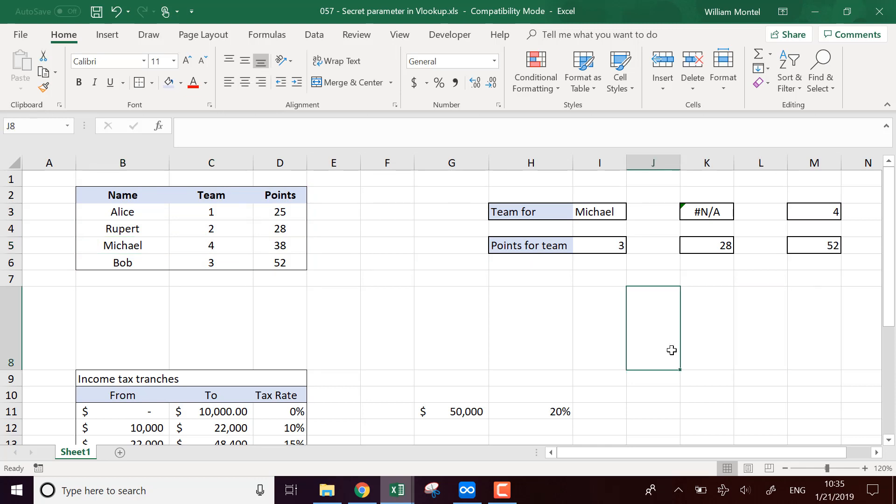
Save the workbook in its current format, continuing past the compatibility check
key("ctrl+s")
left_click(497, 332)
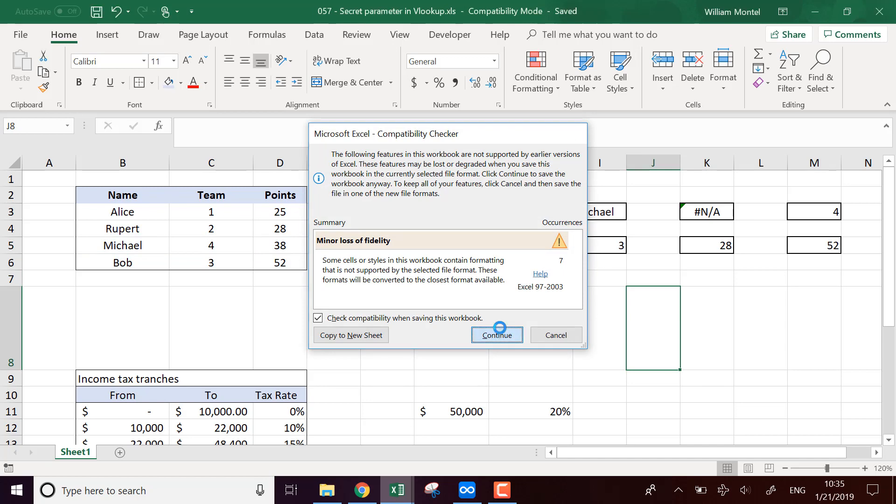